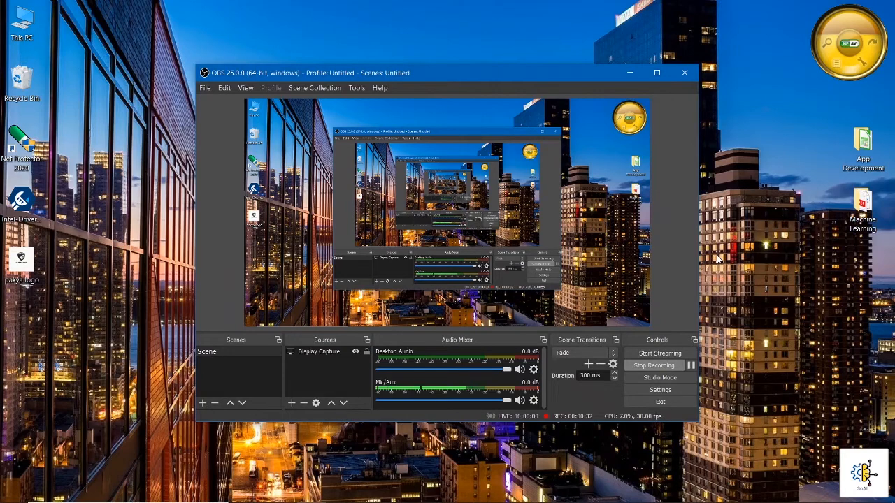
# - Clear the recorder window from the desktop and launch Anaconda Navigator
pyautogui.click(631, 72)
pyautogui.click(14, 491)
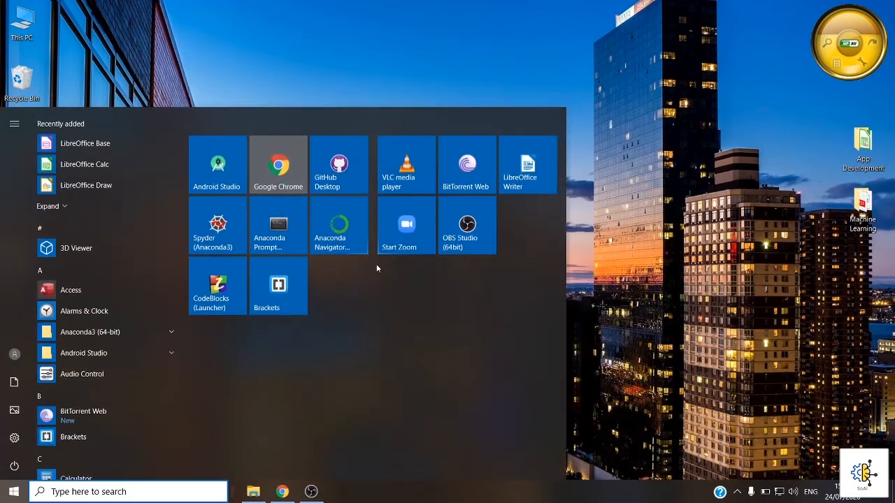
pyautogui.click(353, 245)
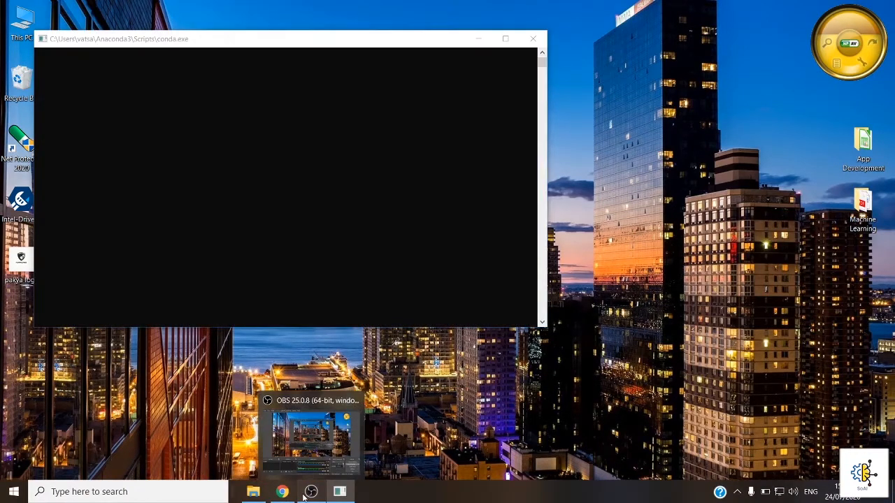
pyautogui.click(304, 496)
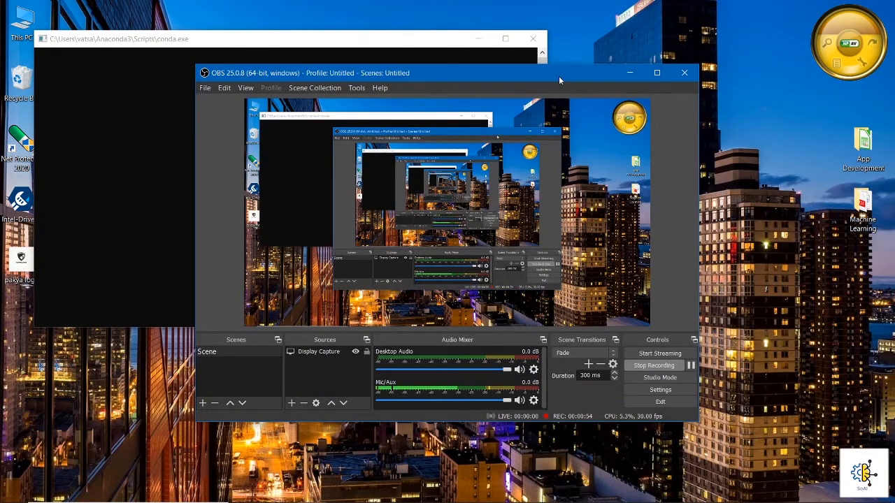
pyautogui.moveTo(557, 78); pyautogui.dragTo(747, 111)
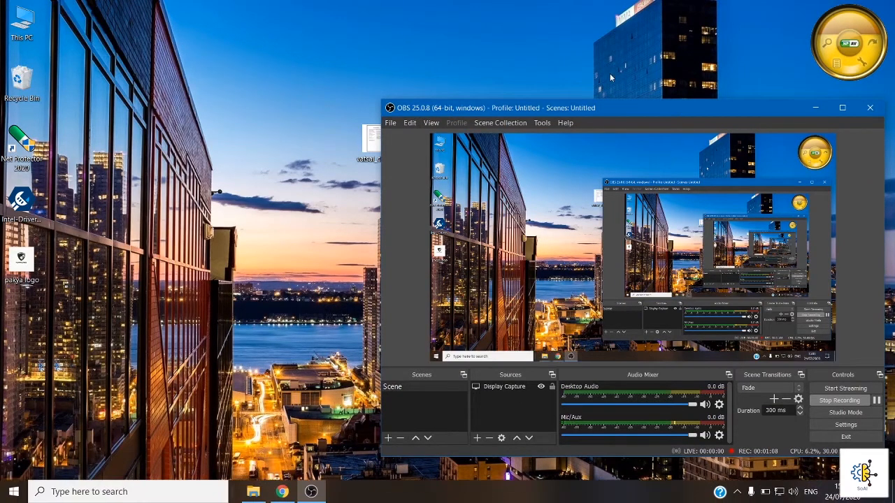
pyautogui.moveTo(611, 109); pyautogui.dragTo(432, 71)
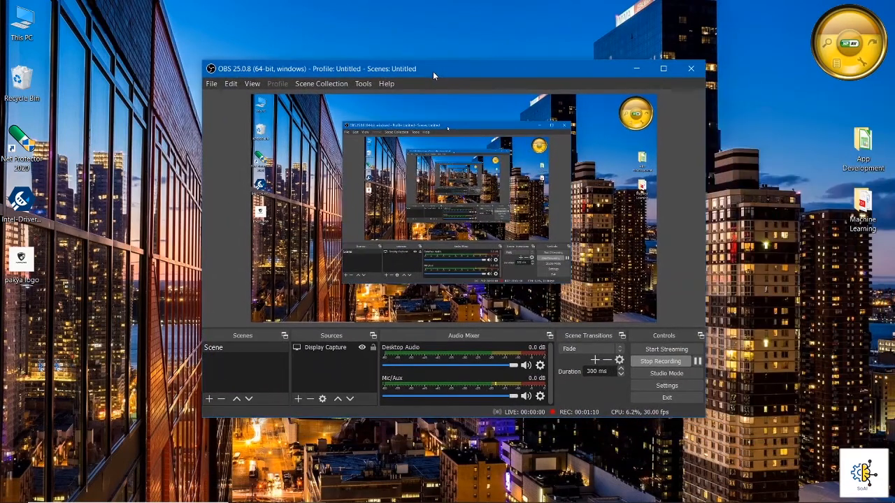
pyautogui.click(627, 69)
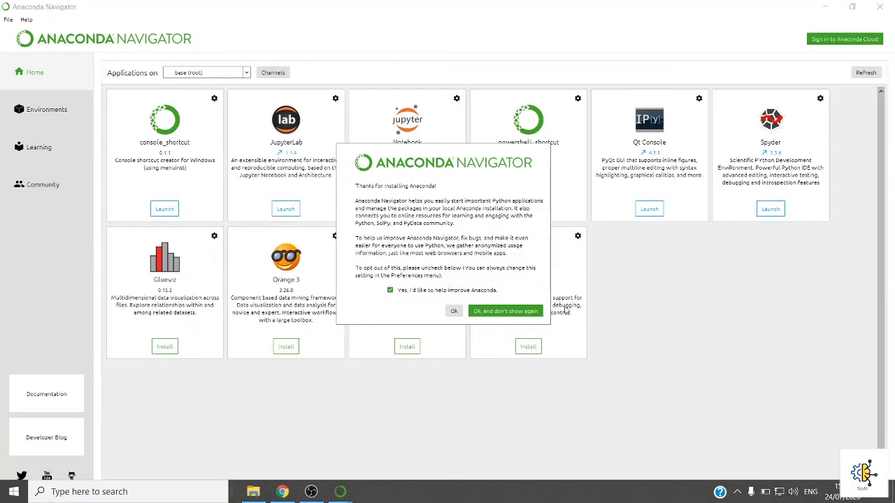
# - Dismiss the Anaconda Navigator welcome message permanently and postpone the update to version 1.9.12
pyautogui.click(526, 317)
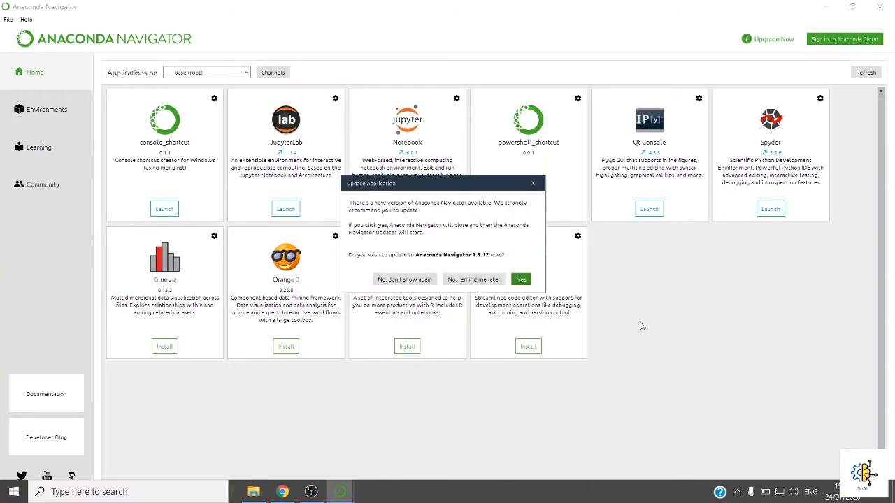
pyautogui.click(474, 281)
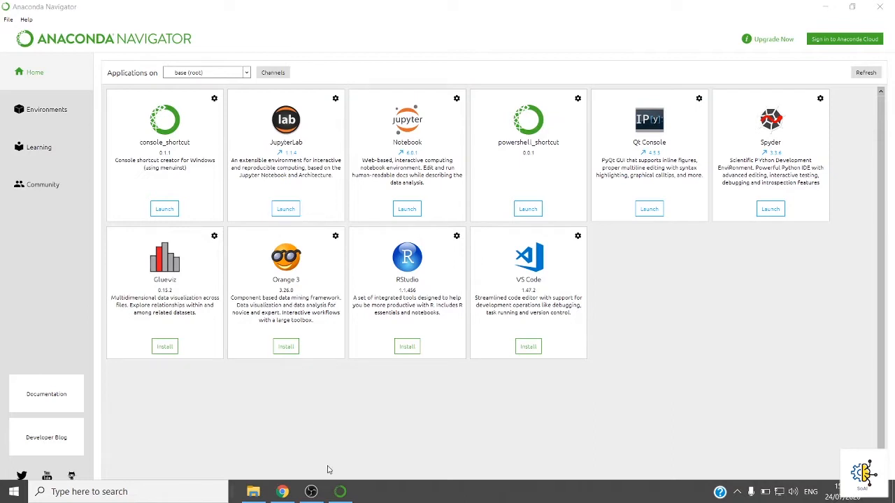
pyautogui.click(311, 492)
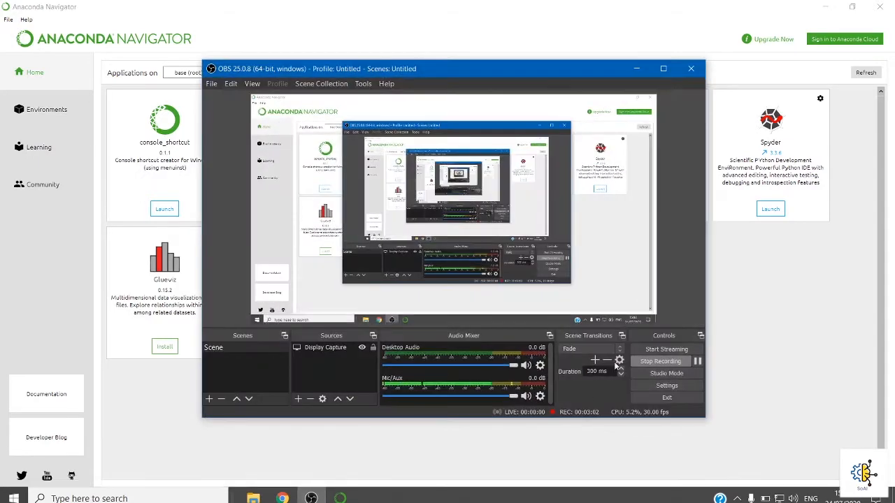
pyautogui.click(697, 362)
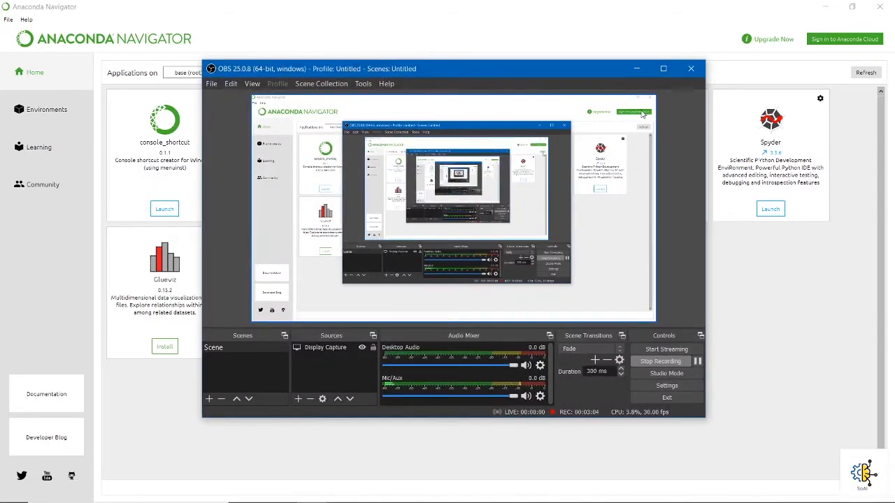
pyautogui.click(636, 69)
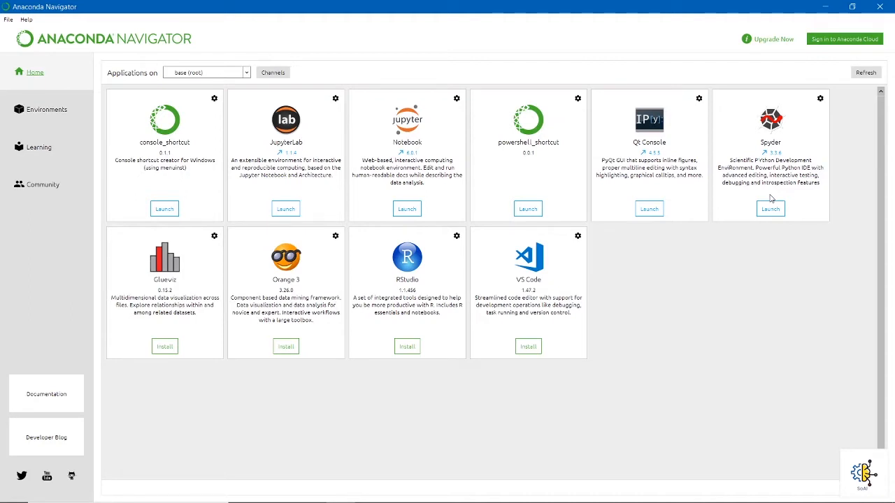
# - Minimize Anaconda Navigator, switch to Chrome and search the web for "downloadanaconda" in a new tab
pyautogui.click(833, 4)
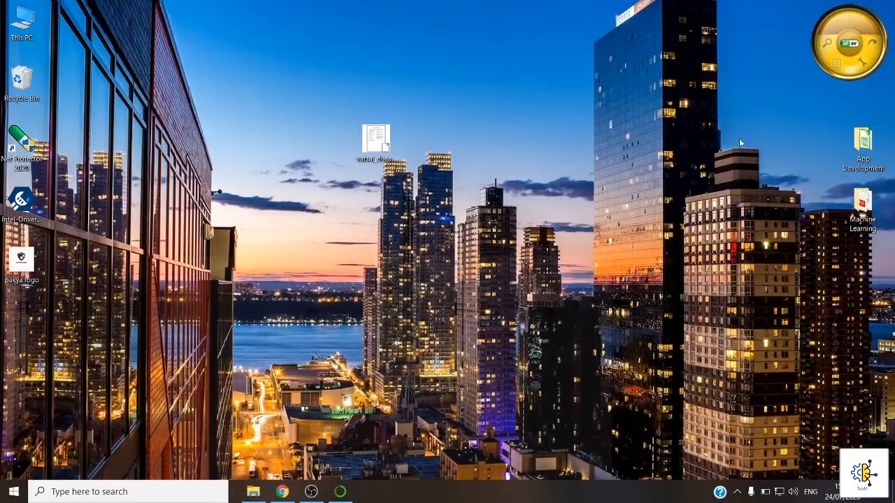
pyautogui.click(282, 492)
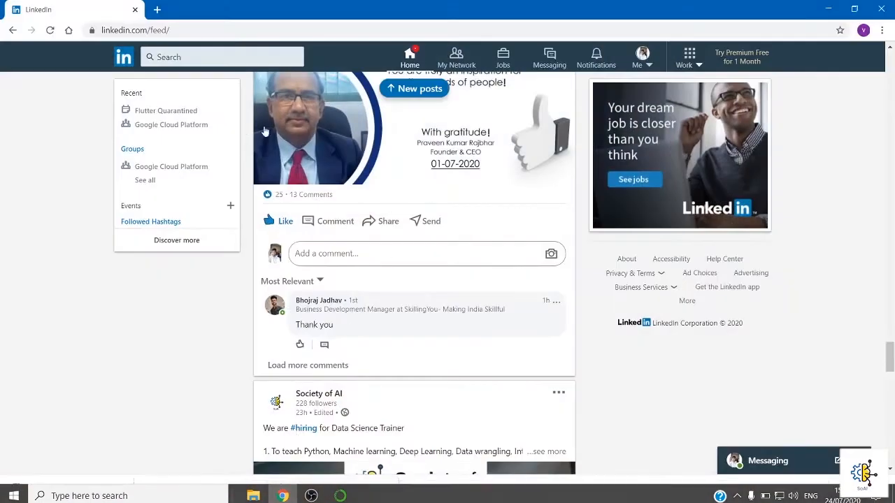
pyautogui.click(156, 9)
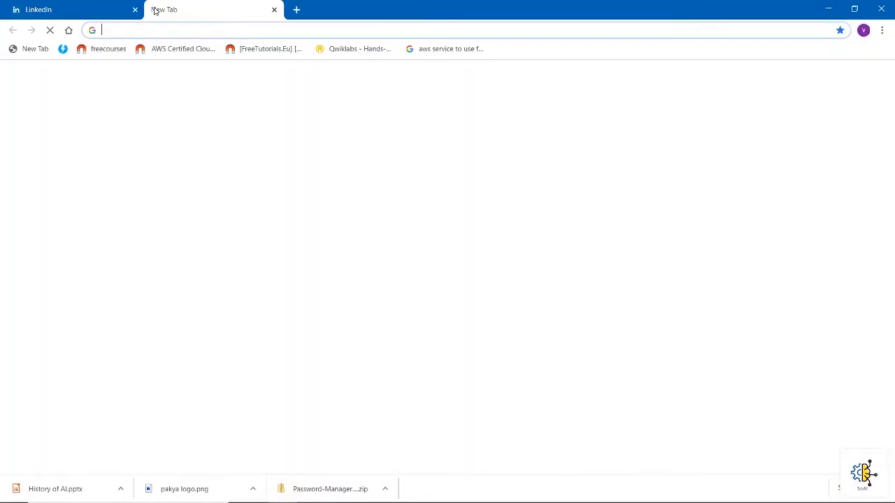
pyautogui.write('do')
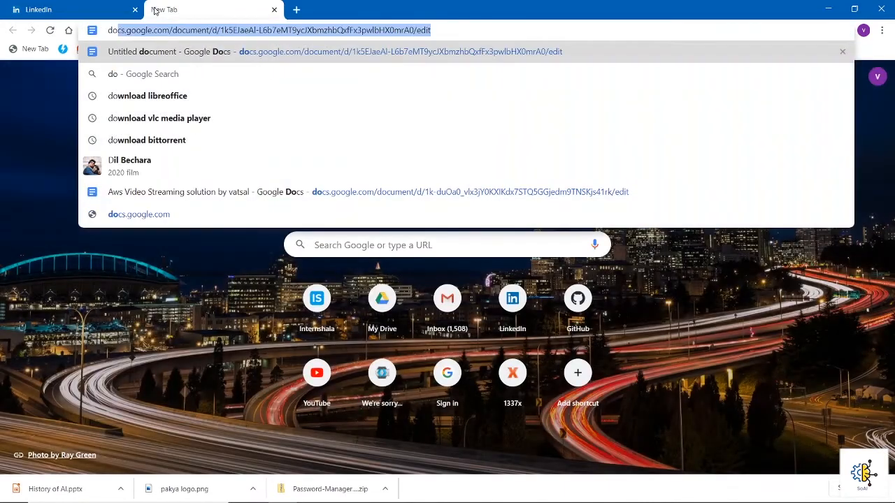
pyautogui.write('wnloadan')
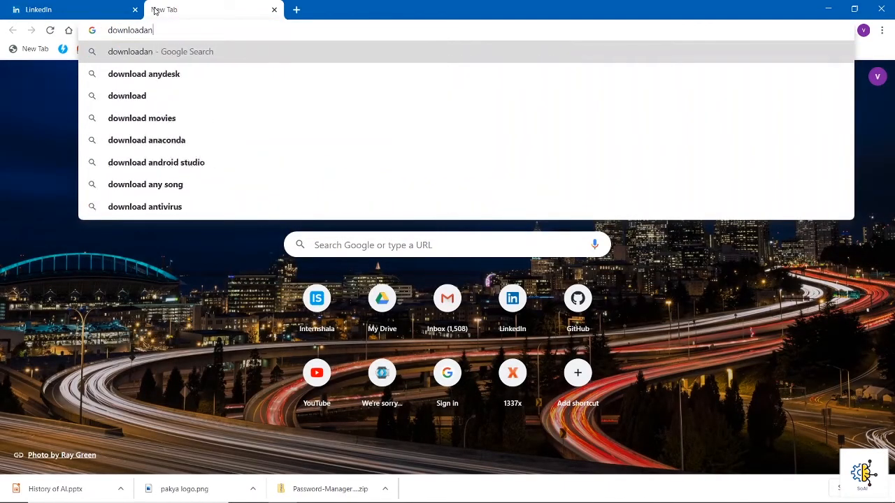
pyautogui.write('aconda')
pyautogui.press('Return')
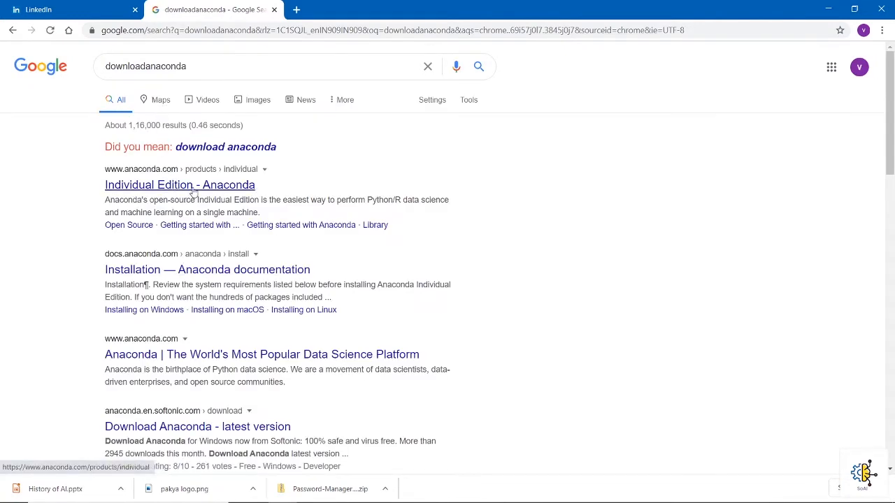
# - Open Anaconda's Individual Edition page from the results and examine the Windows Python 3.7 options among its installers
pyautogui.click(192, 187)
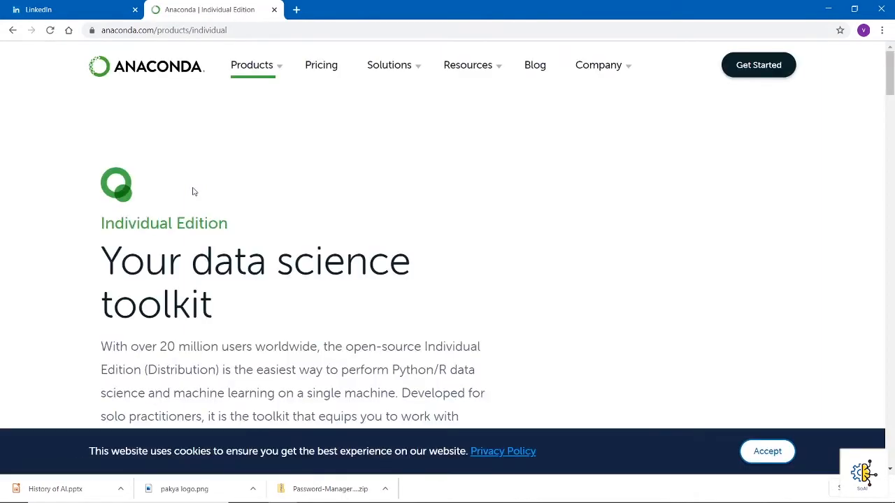
pyautogui.scroll(-5, 238, 179)
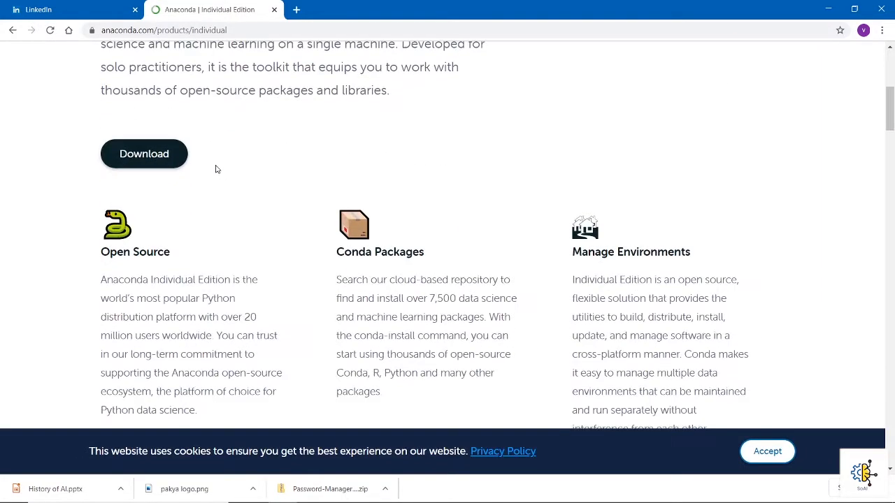
pyautogui.scroll(-1, 300, 232)
pyautogui.scroll(3, 300, 232)
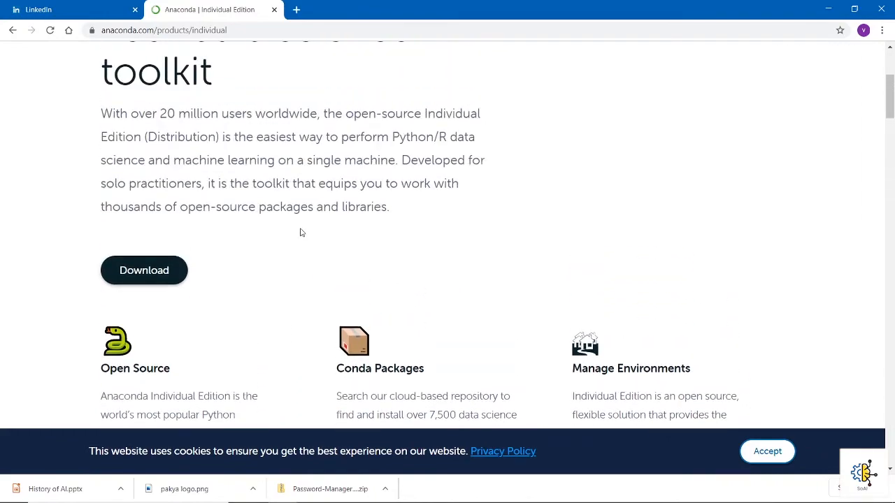
pyautogui.click(174, 269)
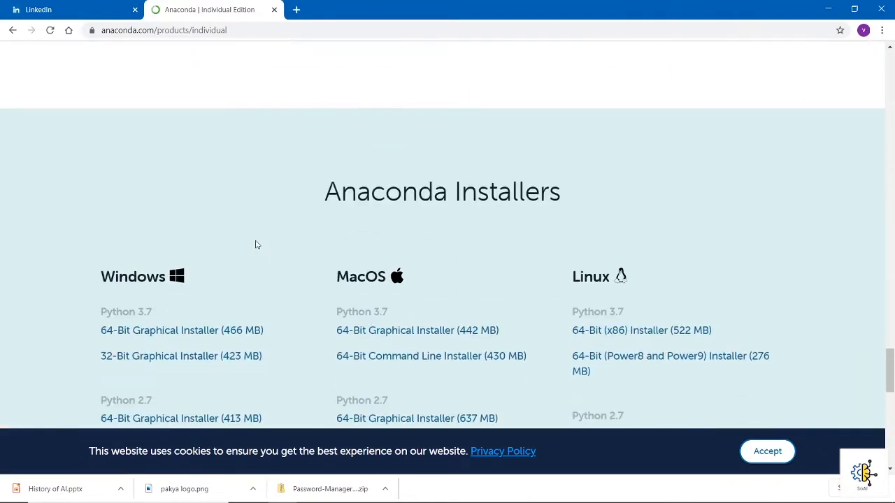
pyautogui.scroll(-2, 255, 244)
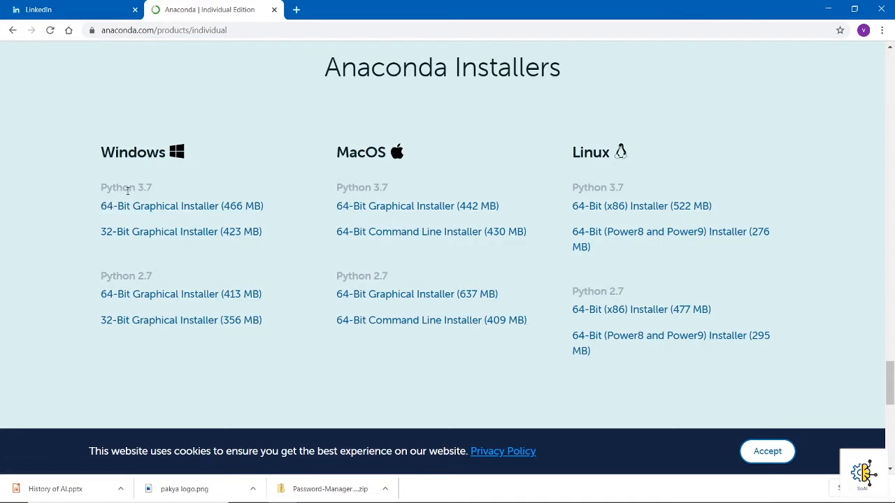
pyautogui.moveTo(153, 188); pyautogui.dragTo(97, 192)
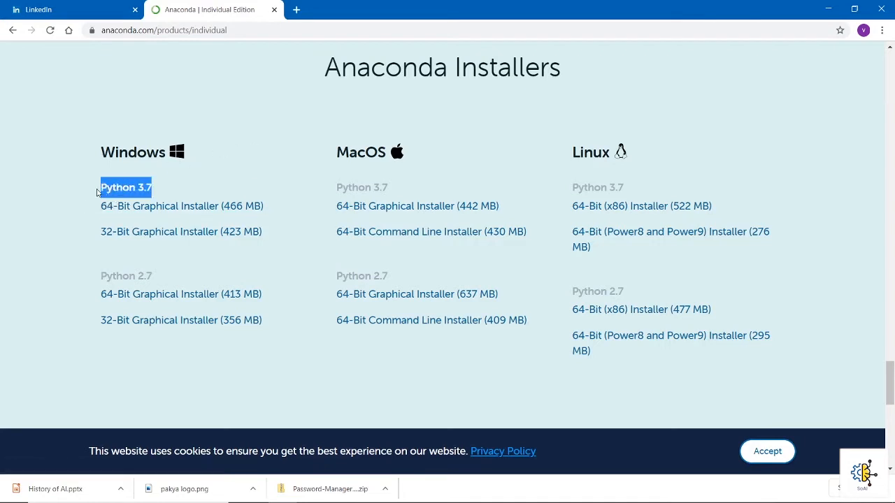
pyautogui.click(186, 189)
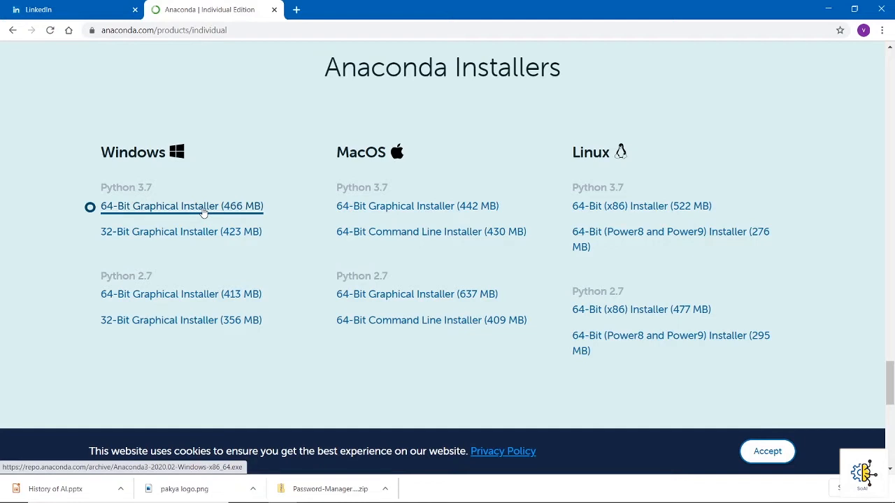
# - Minimize the browser and run the Anaconda3-2019.10-Windows-x86_64 (1) installer from the apks folder on the D: drive
pyautogui.moveTo(735, 483)
pyautogui.click(828, 8)
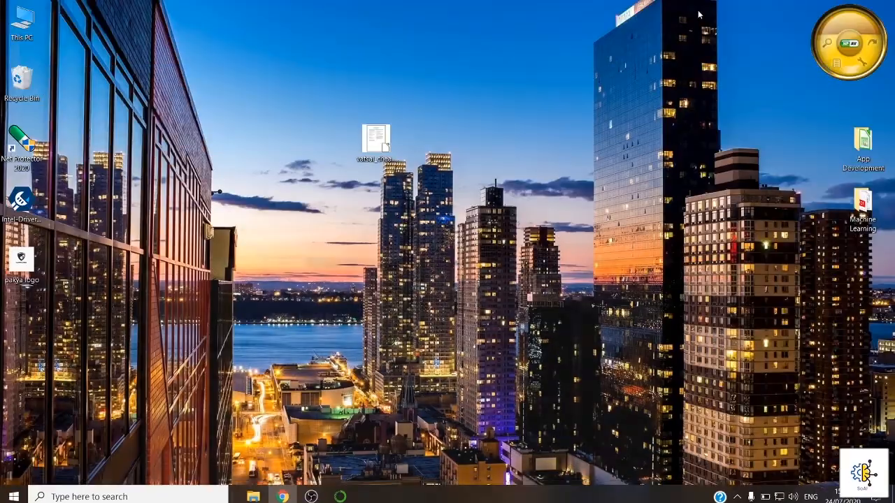
pyautogui.doubleClick(12, 21)
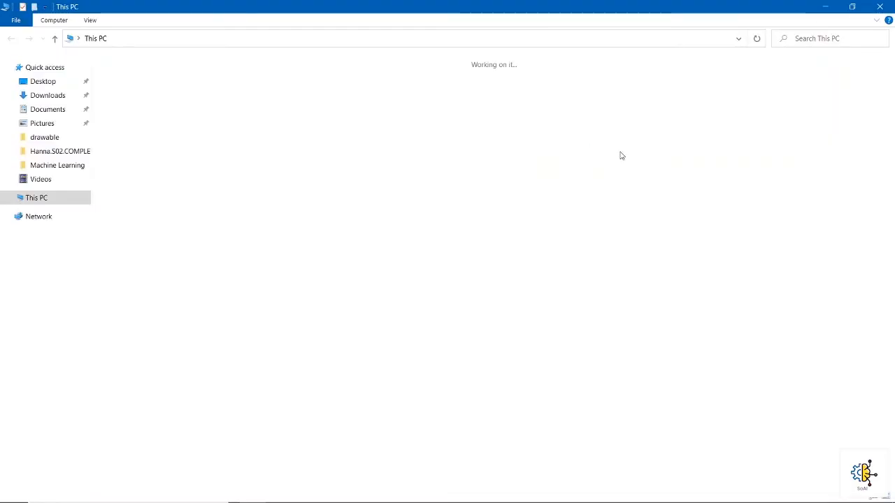
pyautogui.doubleClick(308, 165)
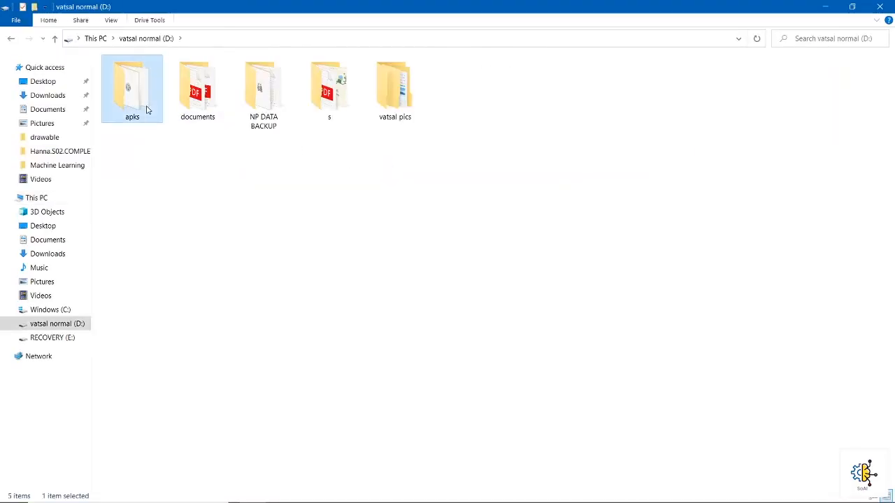
pyautogui.doubleClick(140, 105)
pyautogui.click(137, 109)
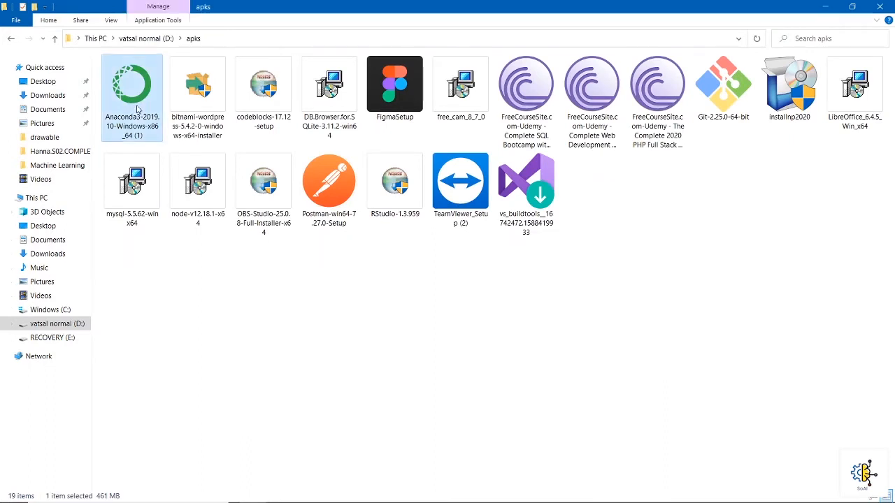
pyautogui.doubleClick(138, 109)
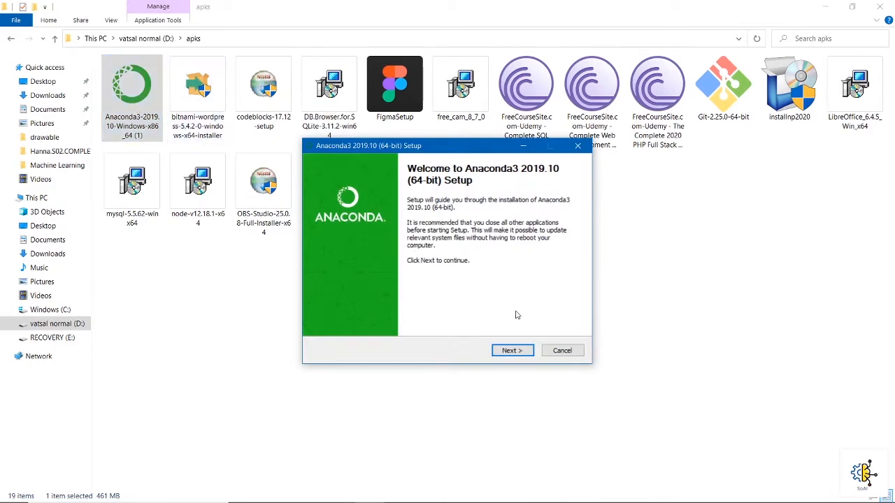
# - Accept the Anaconda3 license agreement and continue with the Just Me installation type and the default destination folder
pyautogui.click(521, 354)
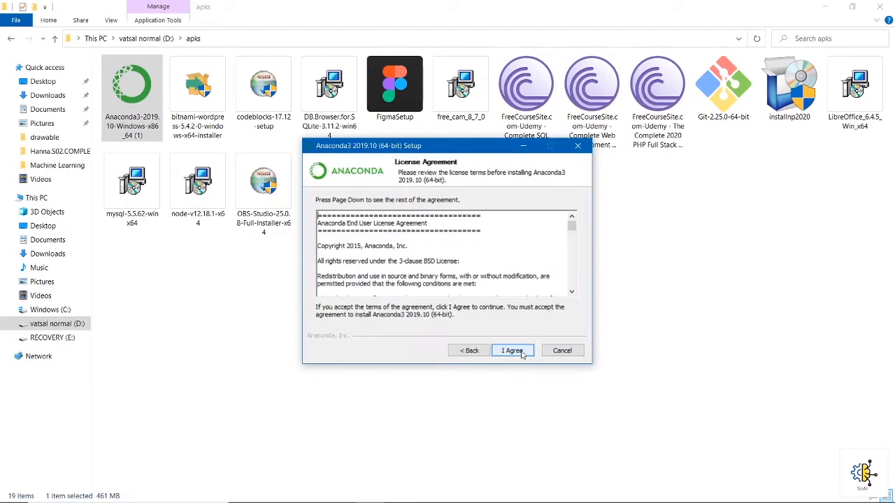
pyautogui.click(522, 354)
pyautogui.click(521, 354)
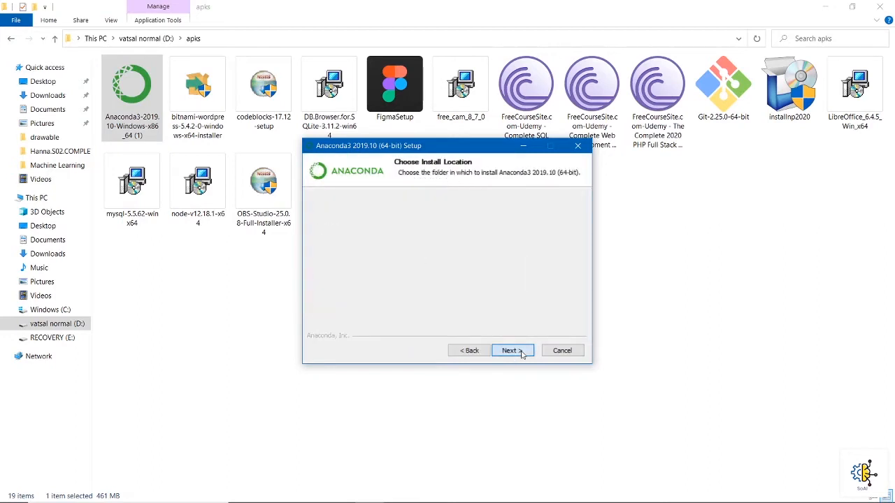
pyautogui.click(521, 354)
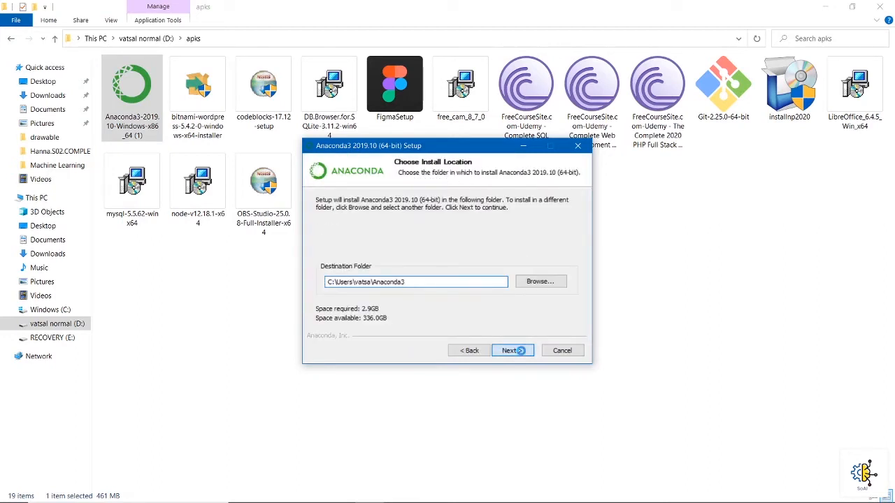
# - Go back through the setup pages to review the installation type and the install location
pyautogui.click(470, 350)
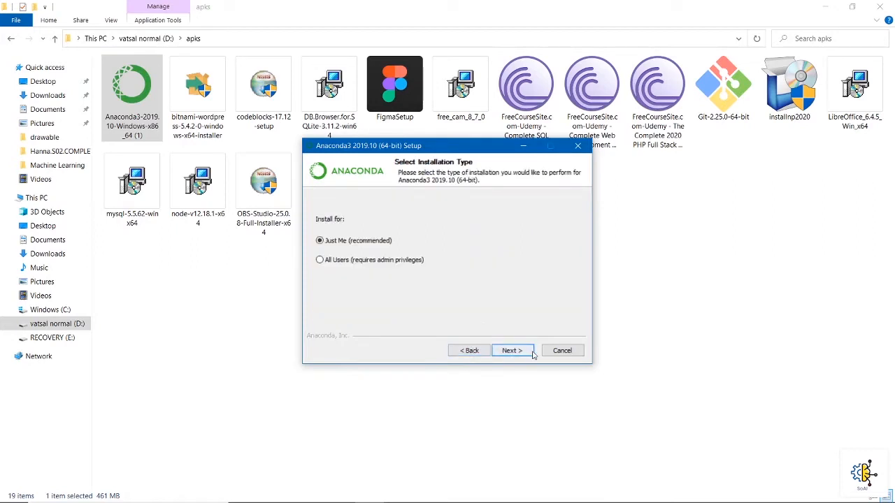
pyautogui.click(511, 350)
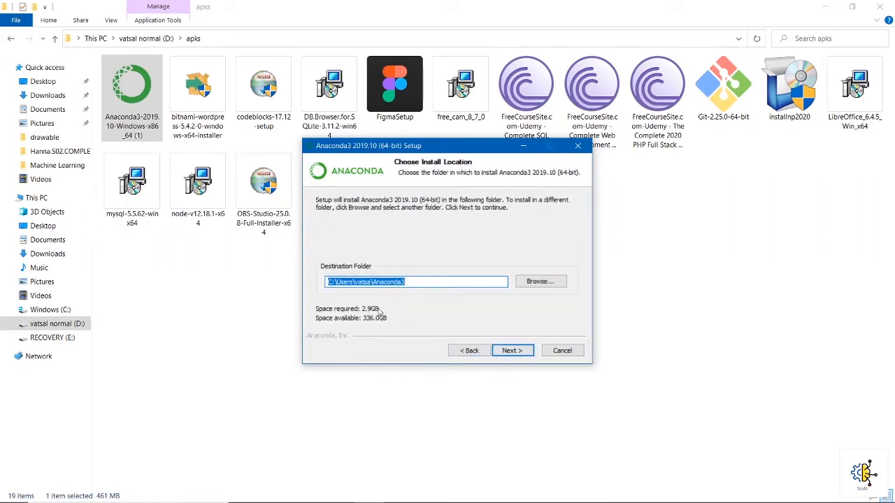
pyautogui.click(472, 352)
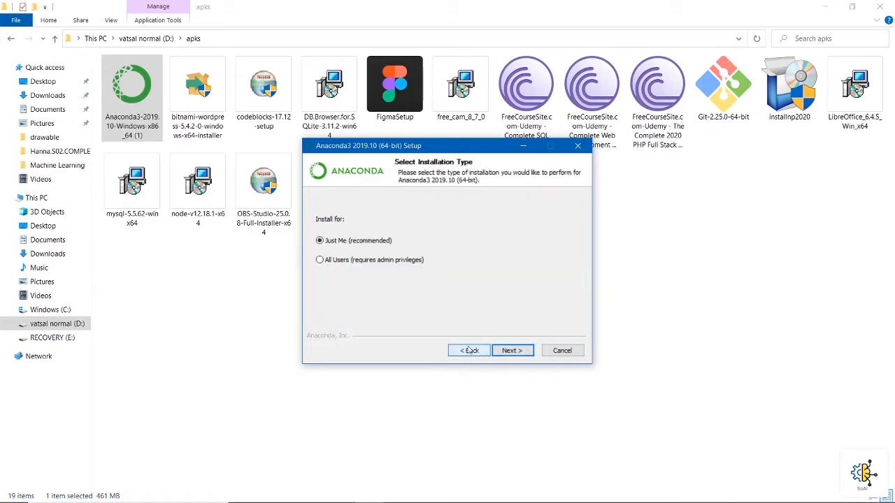
# - Quit the Anaconda3 2019.10 setup without installing and return to the desktop, refreshing it
pyautogui.click(579, 147)
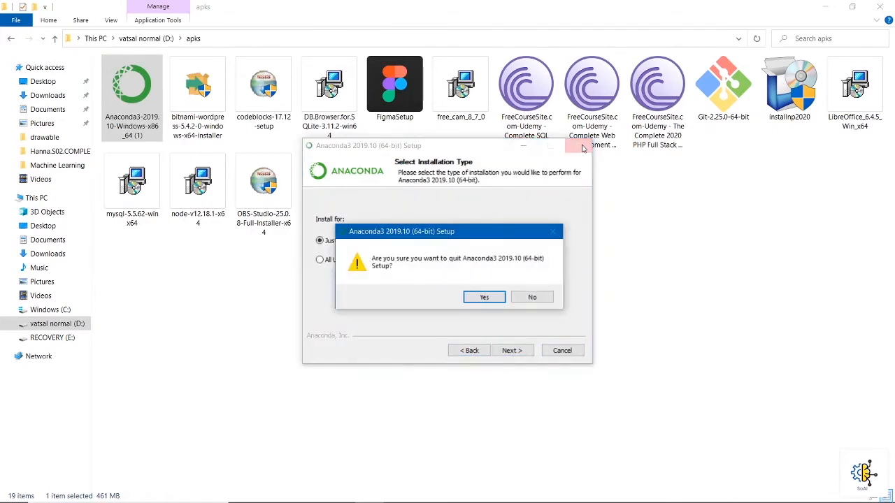
pyautogui.click(486, 298)
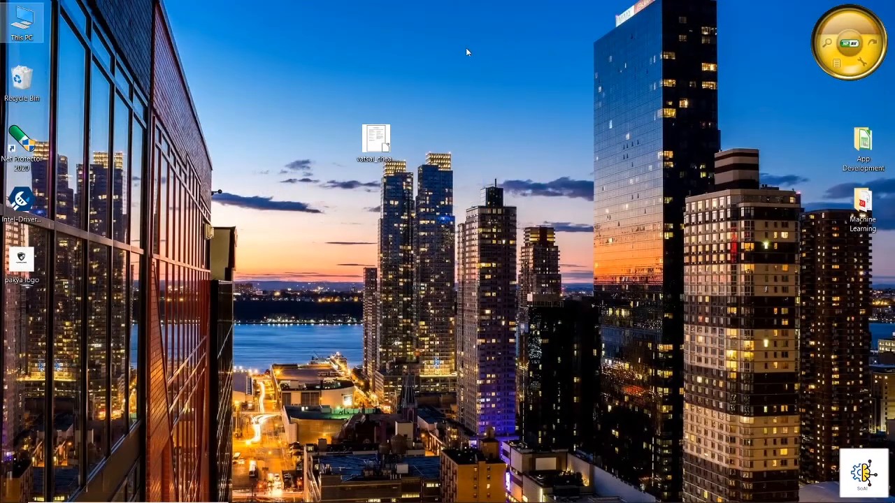
pyautogui.rightClick(466, 49)
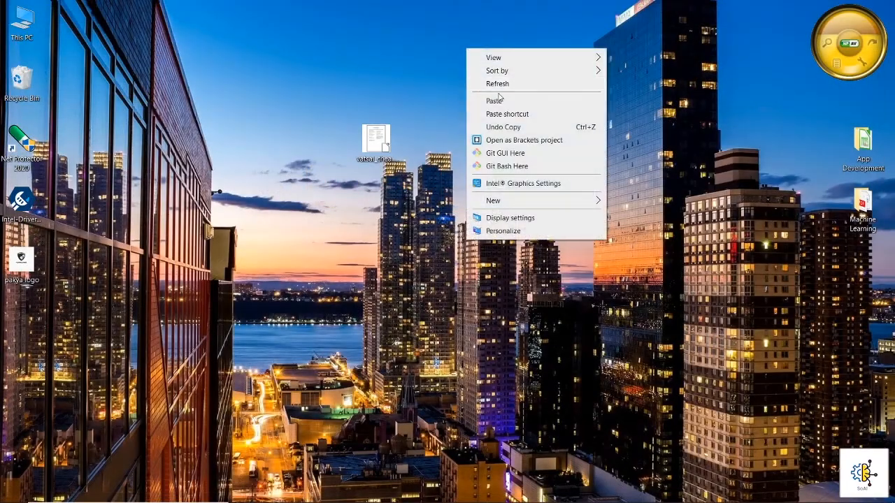
pyautogui.click(510, 83)
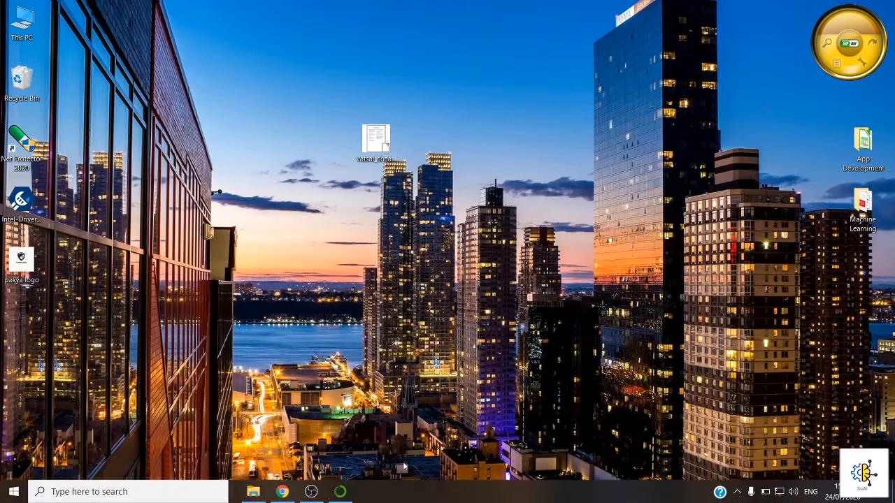
pyautogui.click(282, 491)
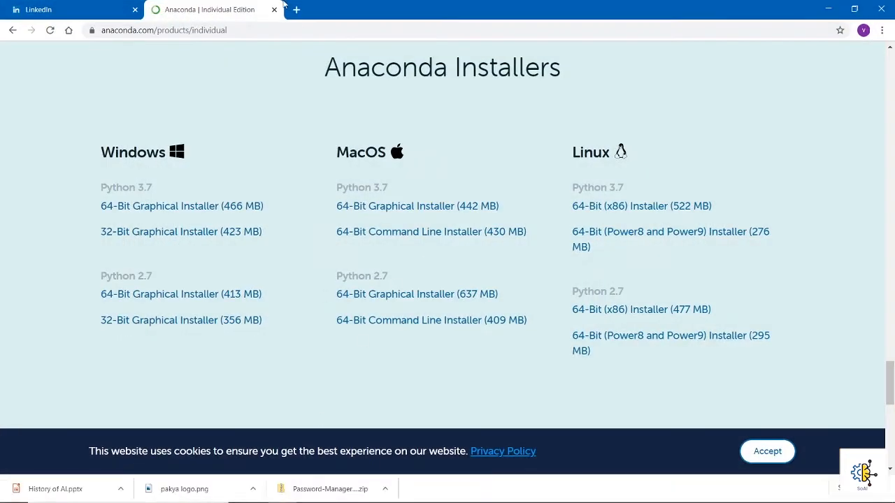
pyautogui.click(297, 12)
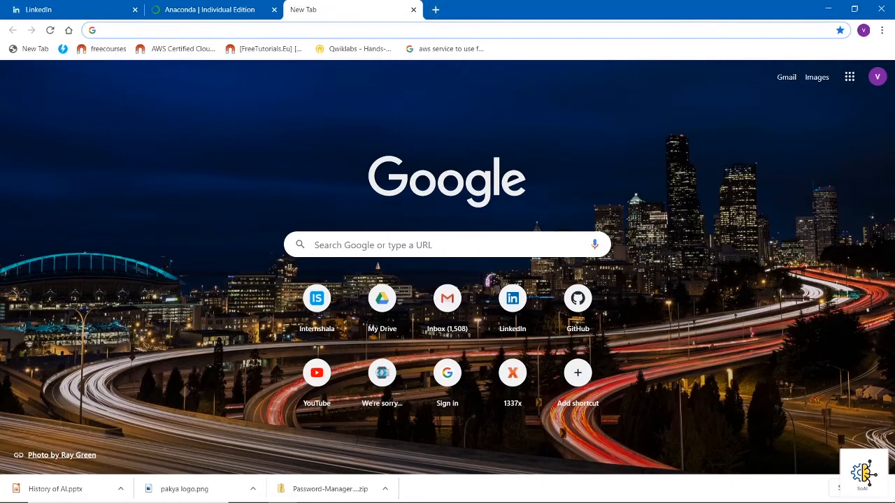
pyautogui.moveTo(338, 498)
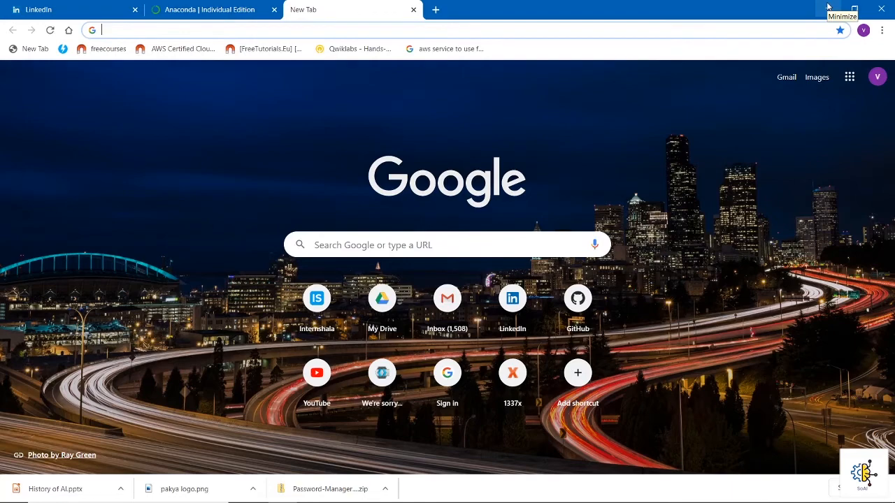
pyautogui.click(828, 7)
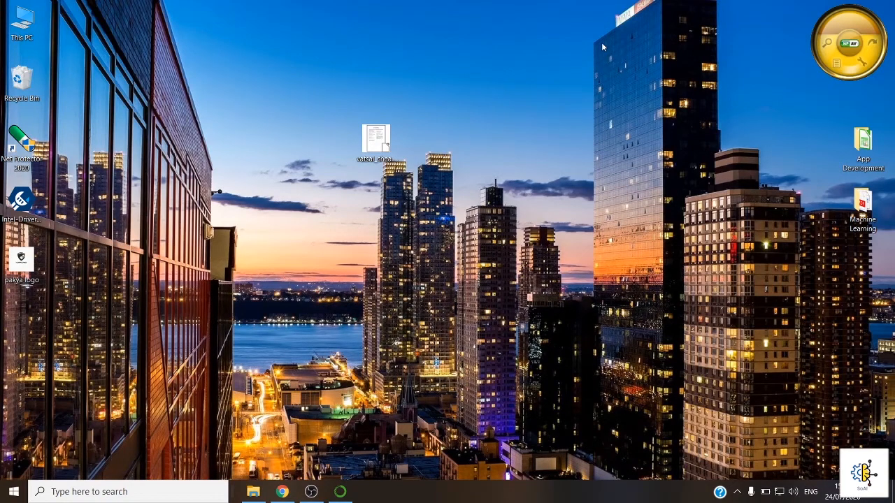
# - Search Windows for "path", open the environment variables from System Properties, and examine the system variables list without changing anything
pyautogui.click(14, 491)
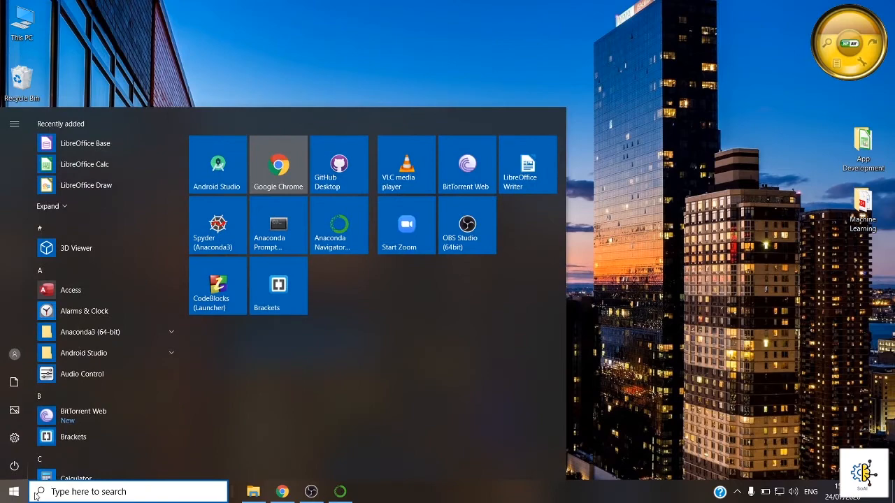
pyautogui.write('path')
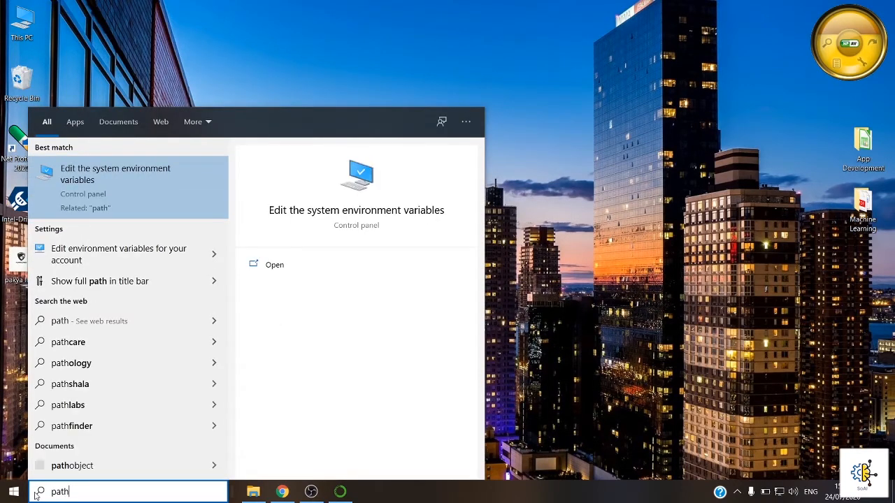
pyautogui.click(184, 181)
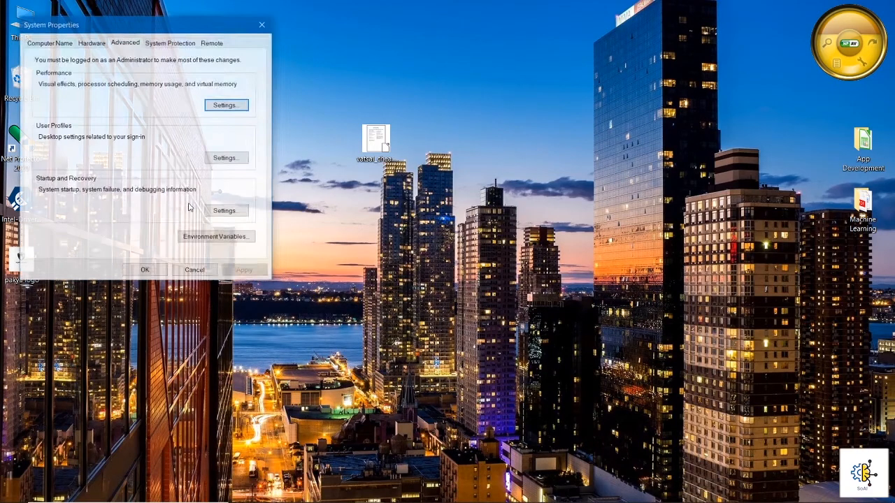
pyautogui.click(198, 237)
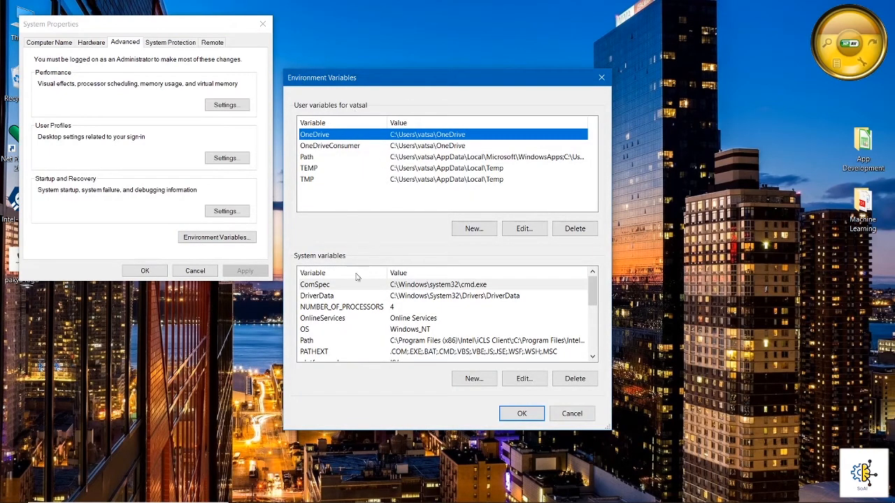
pyautogui.scroll(-1, 355, 288)
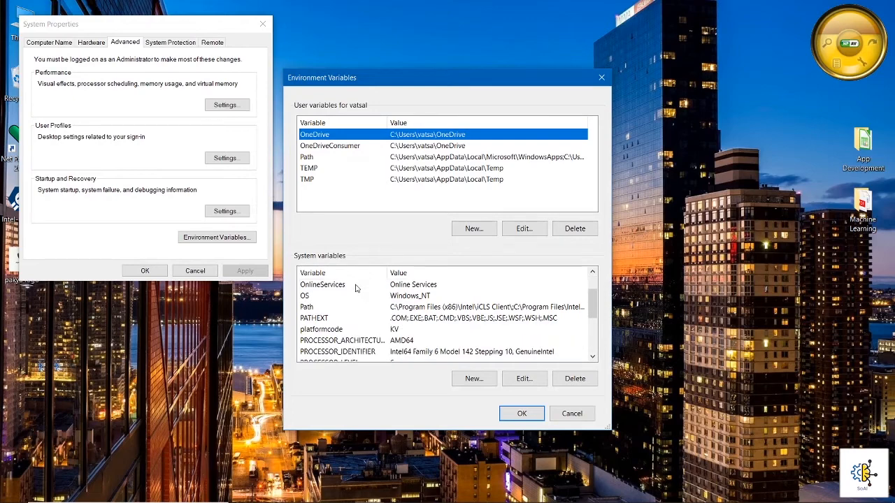
pyautogui.scroll(-3, 355, 288)
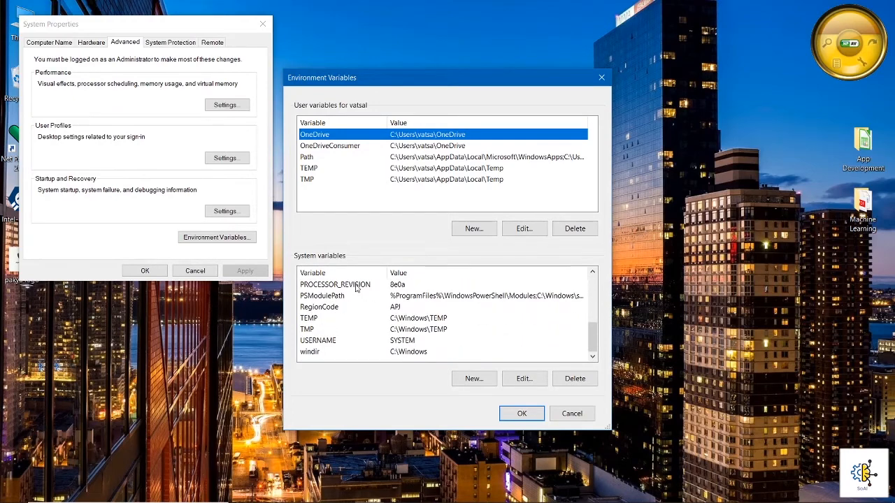
pyautogui.scroll(4, 364, 319)
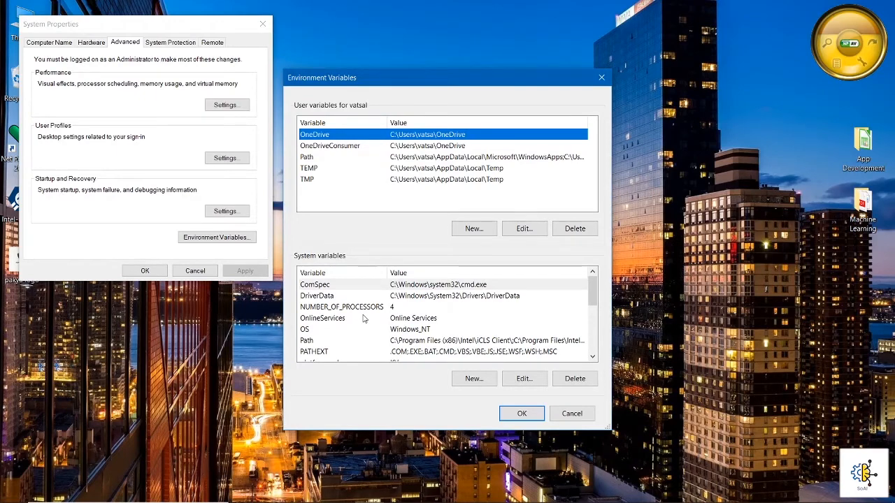
pyautogui.click(600, 83)
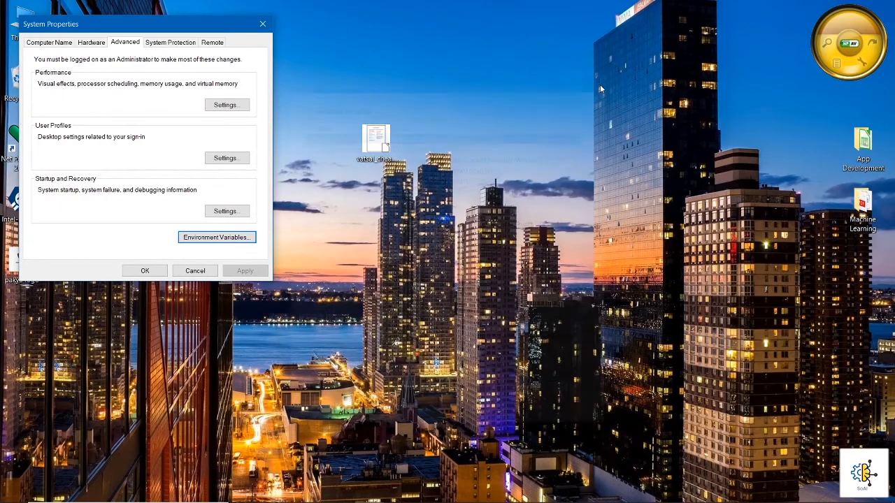
pyautogui.click(261, 24)
pyautogui.rightClick(454, 33)
pyautogui.click(486, 70)
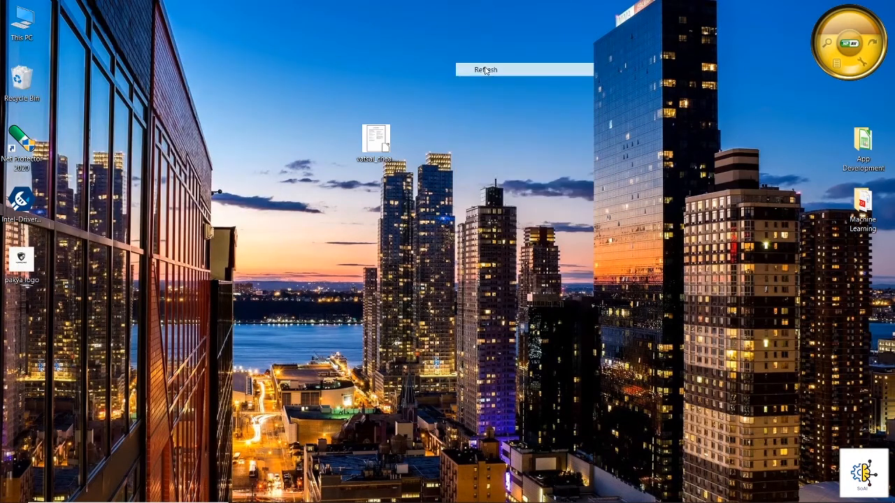
# - Open Anaconda Prompt and run the command "conda install numpy"
pyautogui.moveTo(761, 494)
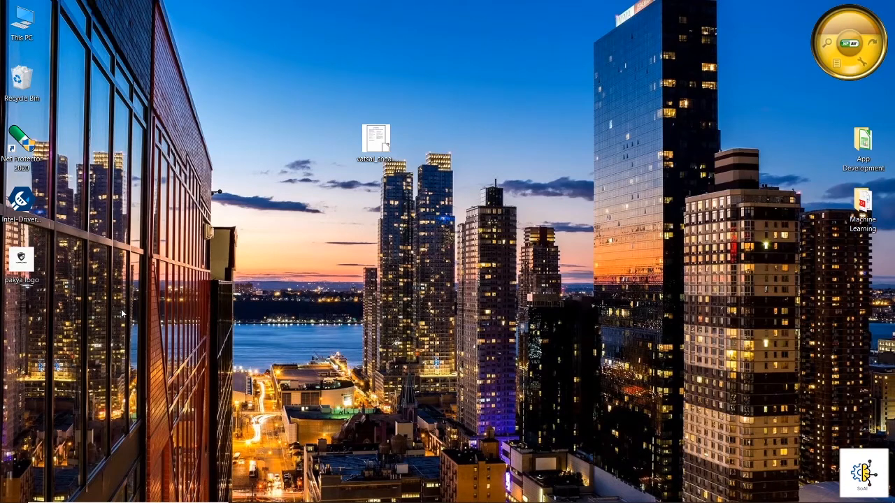
pyautogui.click(14, 491)
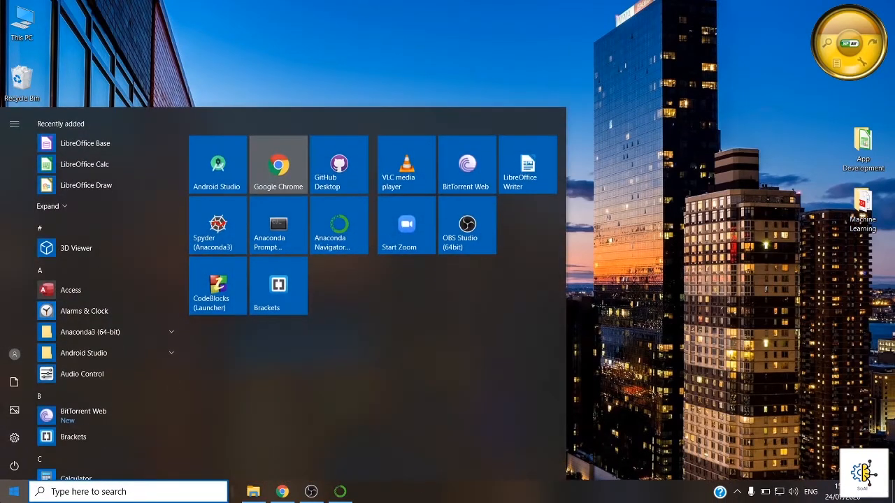
pyautogui.click(275, 238)
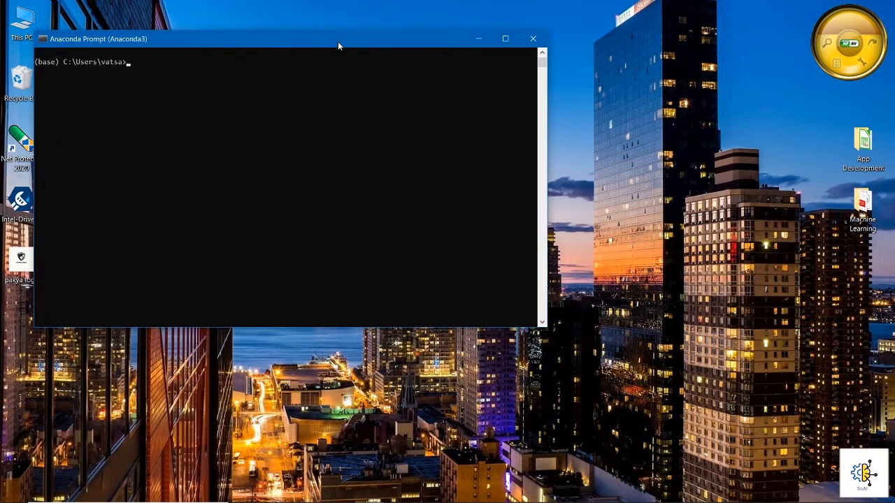
pyautogui.moveTo(338, 41); pyautogui.dragTo(595, 168)
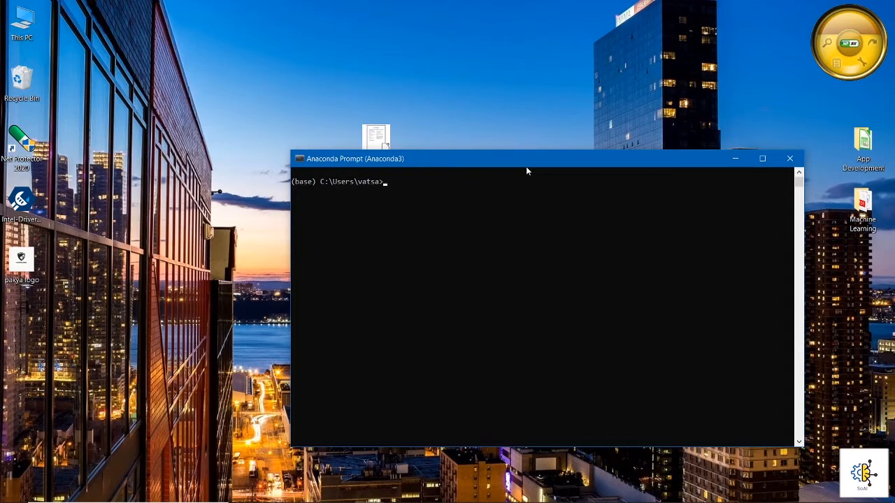
pyautogui.write('conda install numpy')
pyautogui.press('Return')
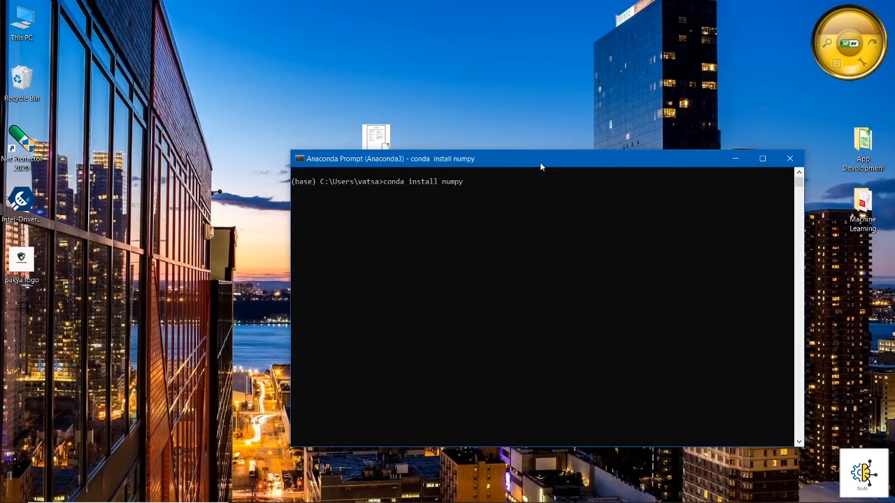
# - Reposition and maximize the Anaconda Prompt window while the numpy command runs
pyautogui.moveTo(540, 167); pyautogui.dragTo(461, 138)
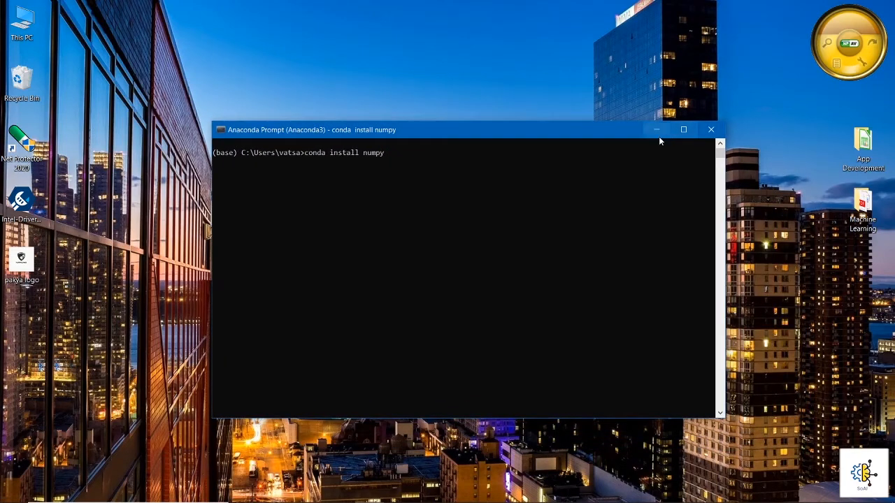
pyautogui.click(658, 133)
pyautogui.click(369, 491)
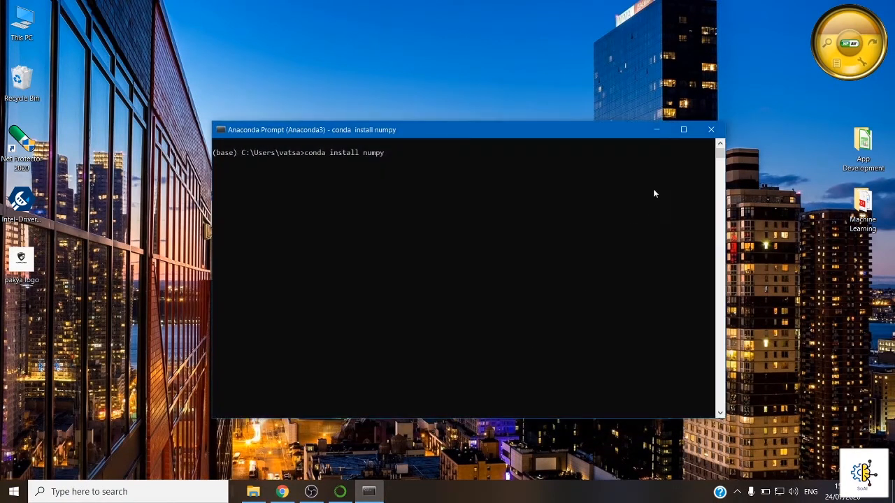
pyautogui.click(682, 129)
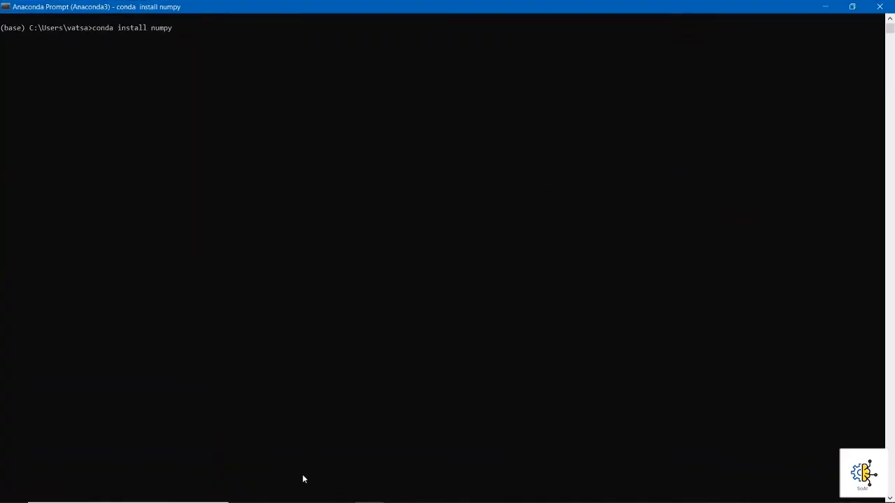
# - Close the open apks folder window and return to the Anaconda Prompt
pyautogui.moveTo(313, 498)
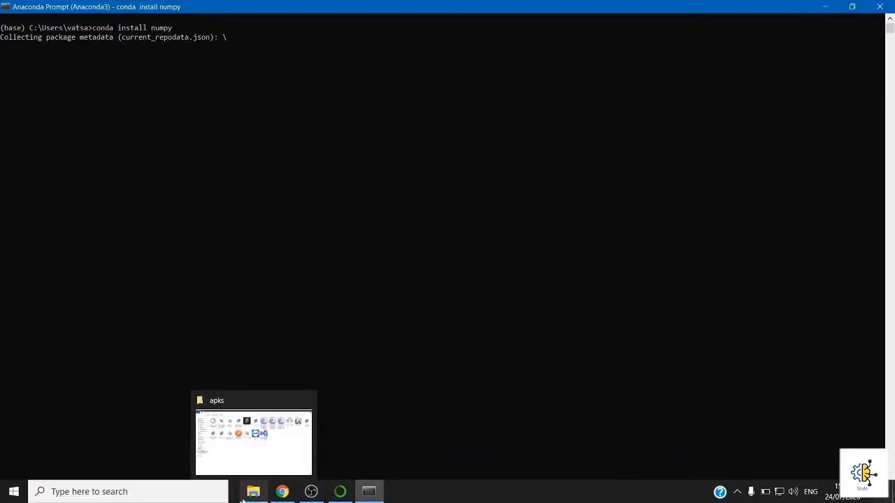
pyautogui.click(272, 457)
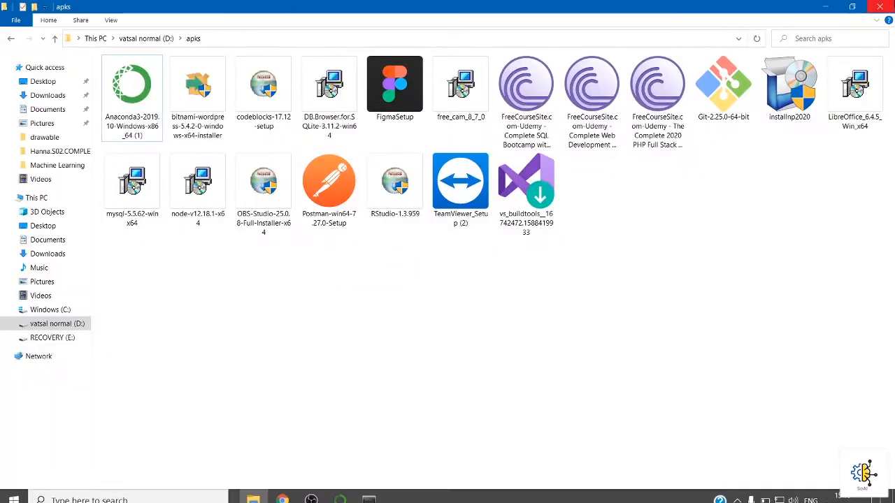
pyautogui.hotkey('alt', 'Tab')
pyautogui.moveTo(340, 491)
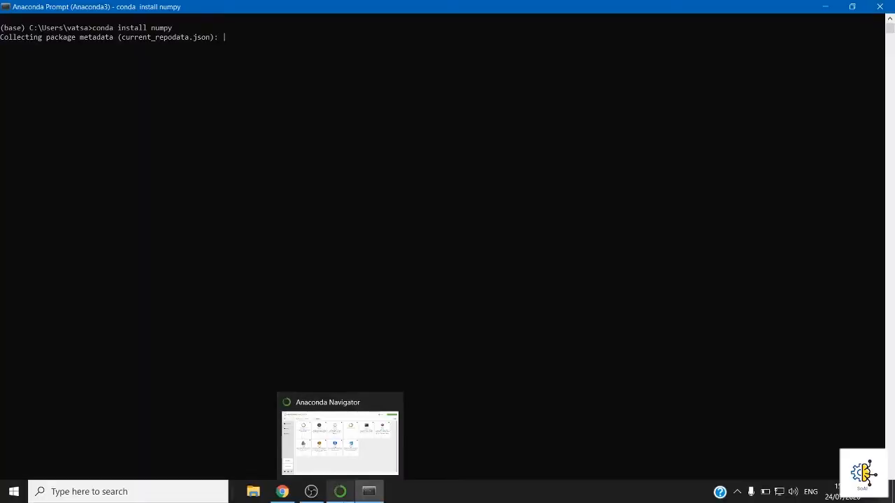
pyautogui.moveTo(361, 462)
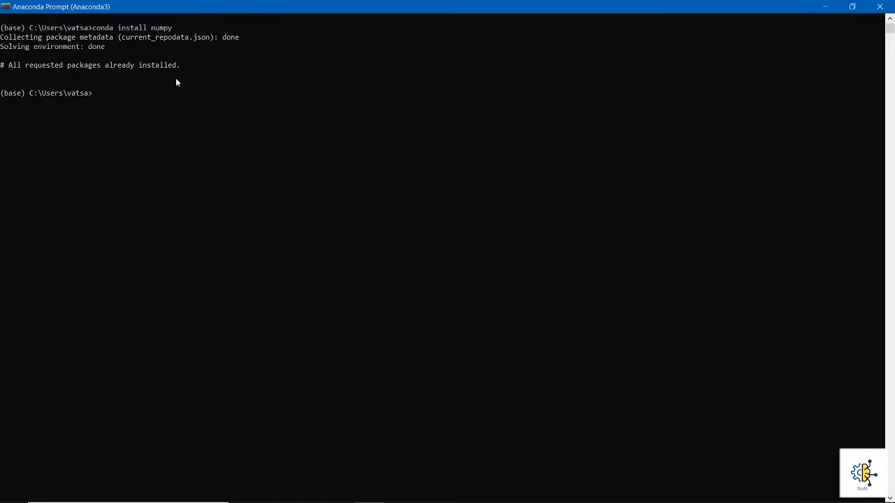
# - Start Python in the Anaconda Prompt and run print("hello")
pyautogui.write('python')
pyautogui.press('Return')
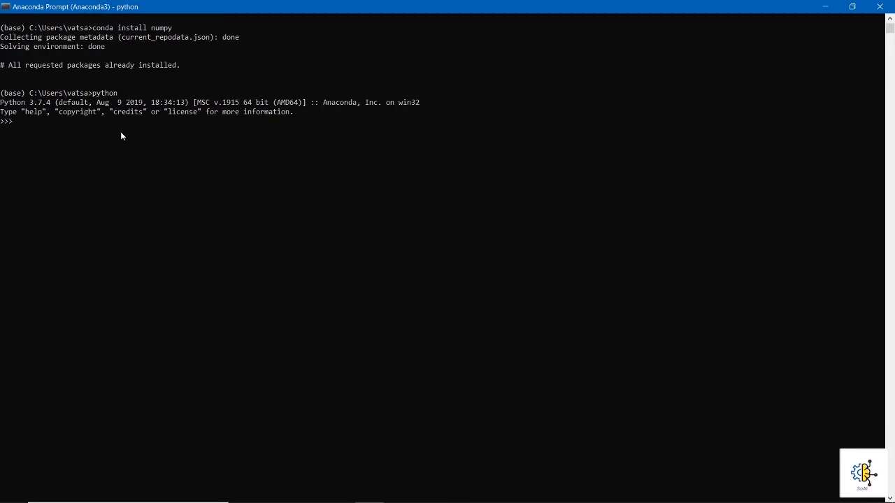
pyautogui.write('print')
pyautogui.write('(')
pyautogui.write(':')
pyautogui.write('"he')
pyautogui.write('llo')
pyautogui.write('")')
pyautogui.press('Return')
# - Evaluate 1+2 in the Python session, then assign a=5 and print a
pyautogui.write('1')
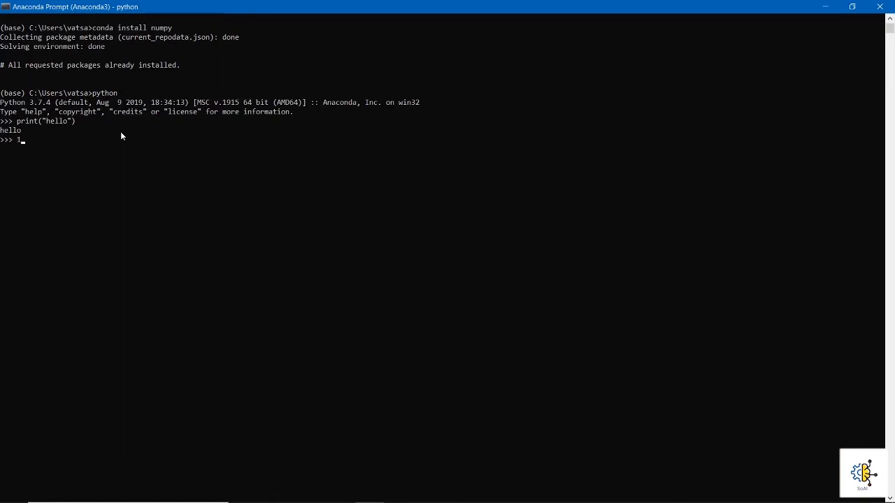
pyautogui.write('+2')
pyautogui.press('Return')
pyautogui.write('a=5')
pyautogui.press('Return')
pyautogui.write('print(a)')
pyautogui.press('Return')
# - Leave the Python session with exit() and minimize the Anaconda Prompt to show a refreshed desktop
pyautogui.write('exit()')
pyautogui.press('Return')
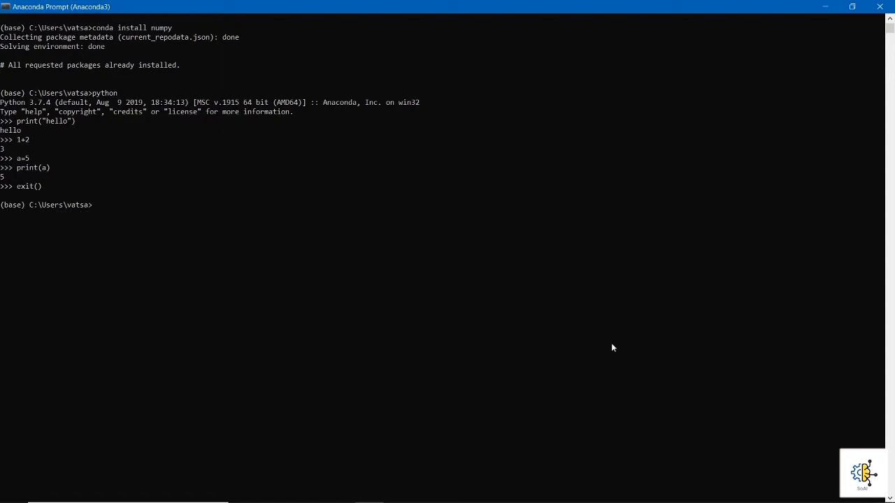
pyautogui.click(837, 6)
pyautogui.rightClick(458, 53)
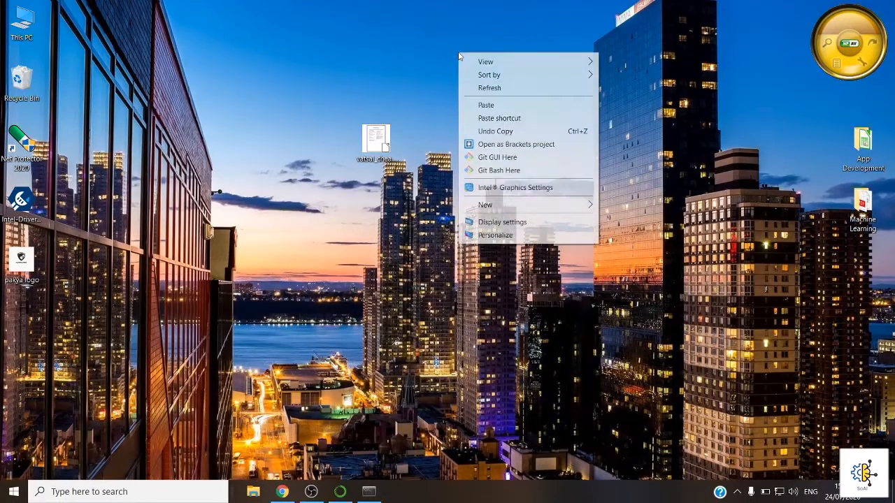
pyautogui.click(499, 91)
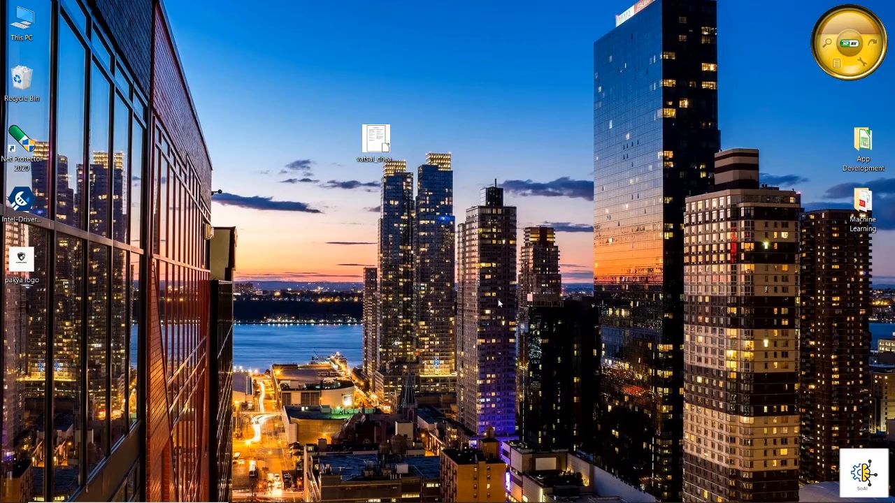
# - Open the Anaconda cheatsheet document from the desktop in LibreOffice Writer
pyautogui.click(364, 140)
pyautogui.doubleClick(364, 139)
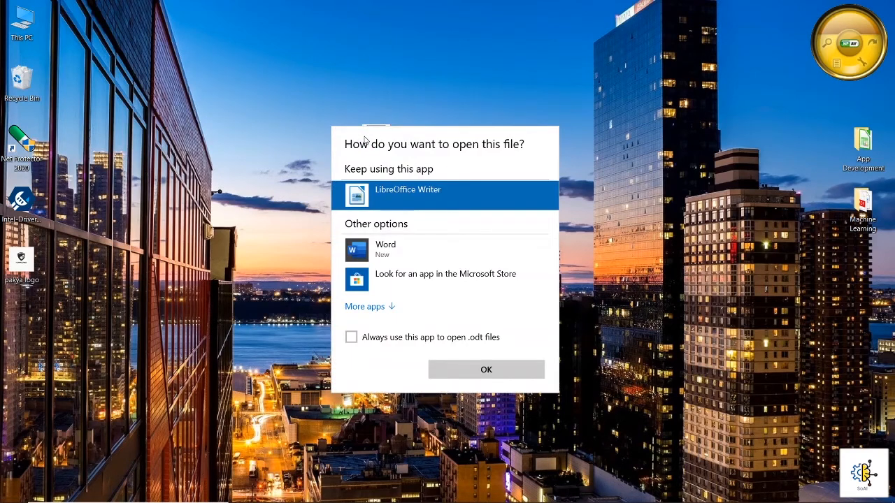
pyautogui.click(468, 375)
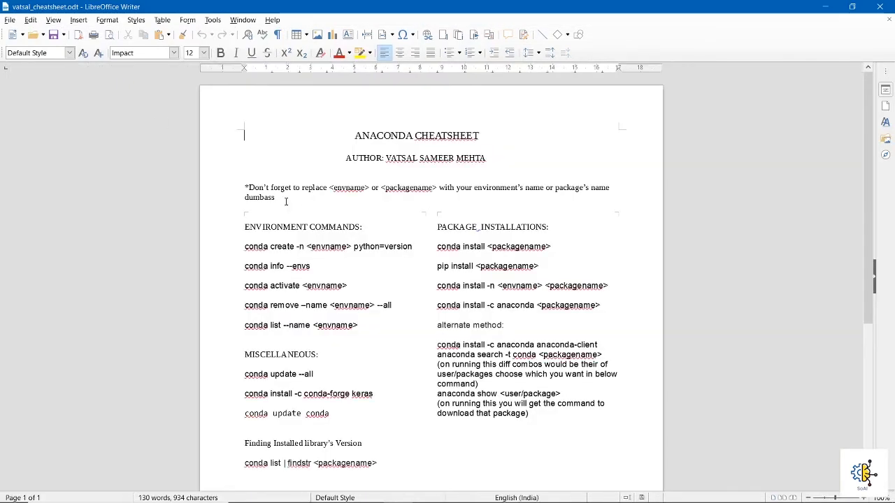
# - Delete the stray last word of the note about replacing <envname> and <packagename> in the cheatsheet
pyautogui.press('BackSpace')
pyautogui.press('BackSpace')
pyautogui.press('BackSpace')
pyautogui.press('BackSpace')
pyautogui.press('BackSpace')
pyautogui.press('BackSpace')
pyautogui.press('BackSpace')
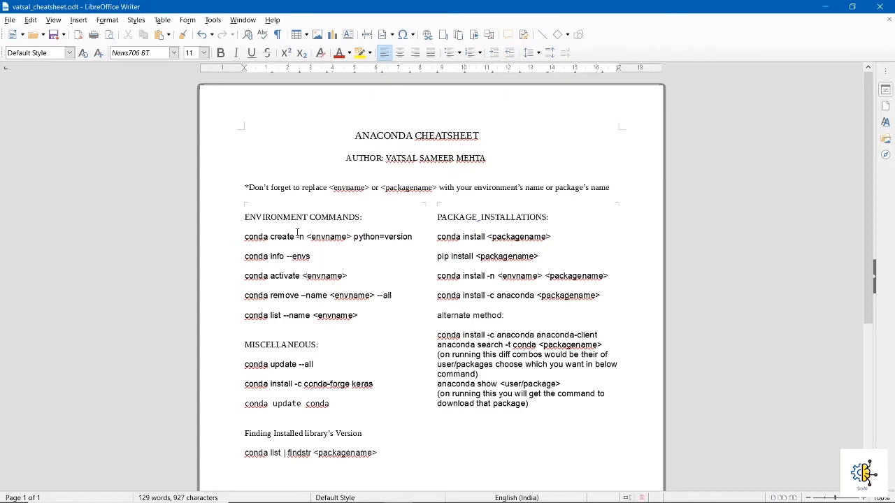
# - Copy "conda create -n <envname> python=version" from the cheatsheet and run it in the Anaconda Prompt
pyautogui.moveTo(246, 236); pyautogui.dragTo(406, 247)
pyautogui.hotkey('ctrl', 'c')
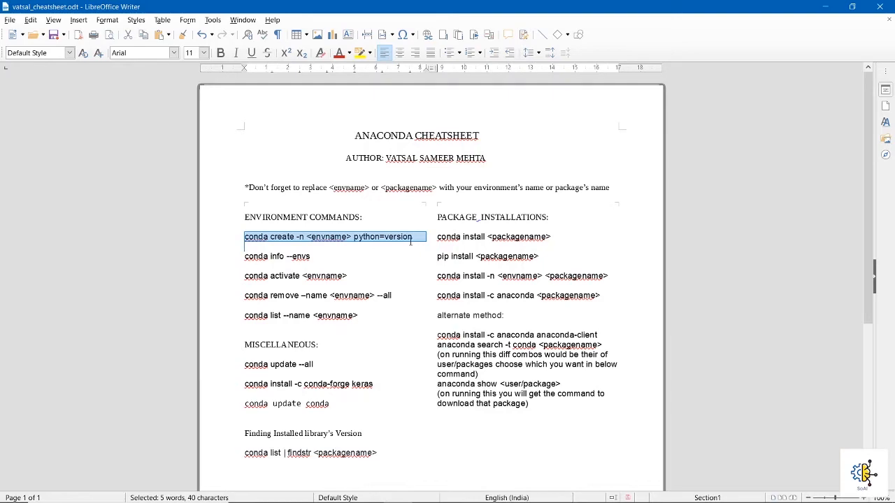
pyautogui.click(369, 492)
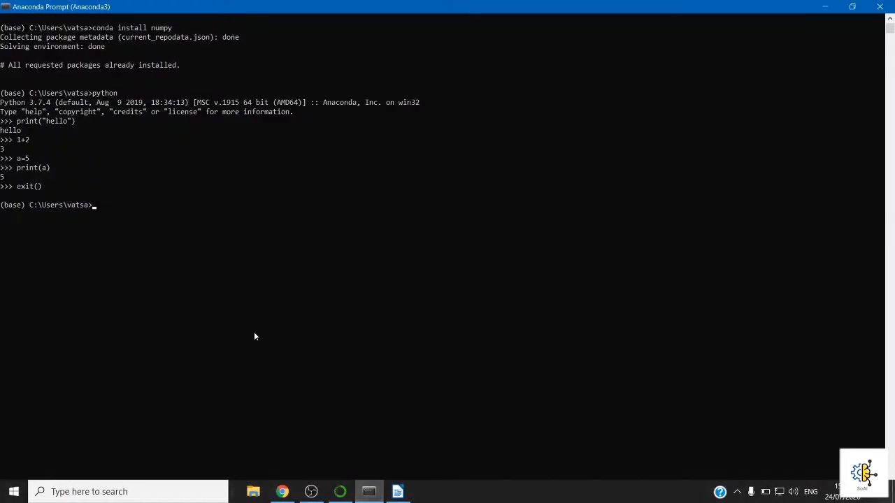
pyautogui.rightClick(157, 210)
pyautogui.press('Return')
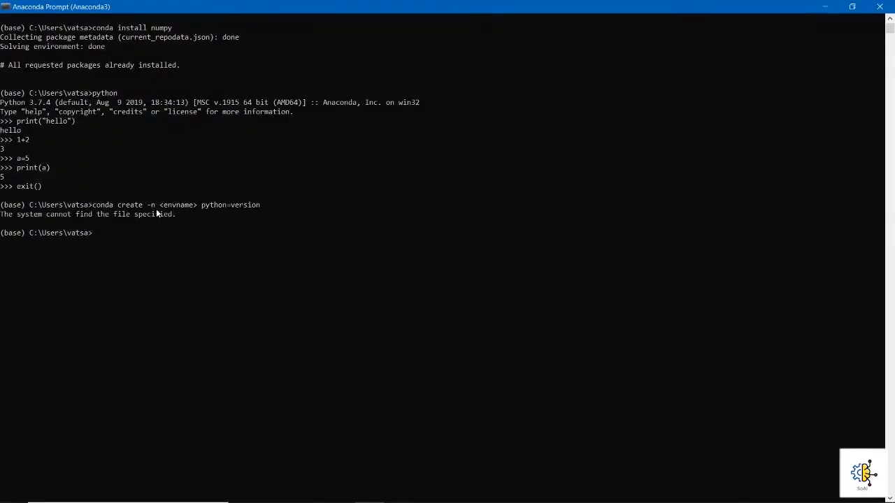
# - Recall the conda create command and replace the word version with 3.7.4
pyautogui.press('Up')
pyautogui.press('BackSpace')
pyautogui.press('BackSpace')
pyautogui.press('BackSpace')
pyautogui.press('BackSpace')
pyautogui.press('BackSpace')
pyautogui.press('BackSpace')
pyautogui.press('BackSpace')
pyautogui.write('3.7.4')
# - Replace the <envname> placeholder with faceenv and run conda create -n faceenv python=3.7.4
pyautogui.press('Left')
pyautogui.press('Left')
pyautogui.press('Left')
pyautogui.press('Left')
pyautogui.press('Left')
pyautogui.press('Left')
pyautogui.press('Left')
pyautogui.press('Left')
pyautogui.press('Left')
pyautogui.press('Left')
pyautogui.press('Left')
pyautogui.press('Left')
pyautogui.press('Left')
pyautogui.press('Left')
pyautogui.press('BackSpace')
pyautogui.press('BackSpace')
pyautogui.press('BackSpace')
pyautogui.press('BackSpace')
pyautogui.press('BackSpace')
pyautogui.press('BackSpace')
pyautogui.press('BackSpace')
pyautogui.press('BackSpace')
pyautogui.press('BackSpace')
pyautogui.write('face')
pyautogui.write('env')
pyautogui.press('Return')
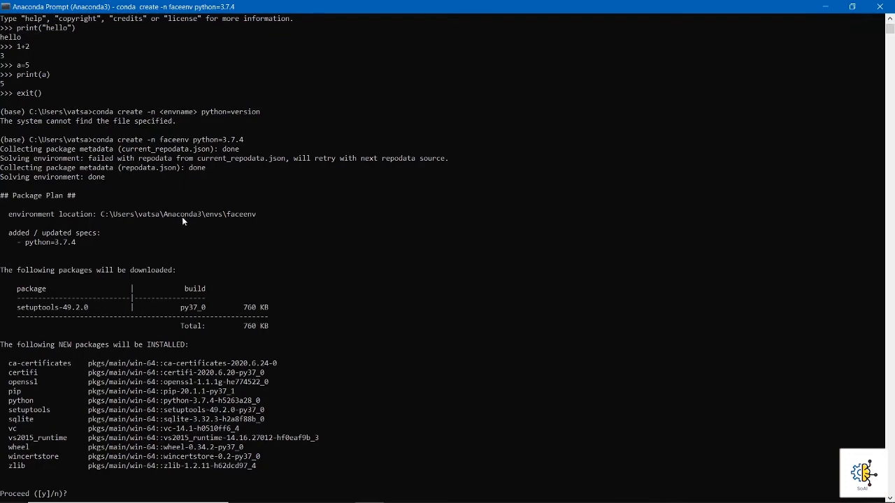
# - Review the package plan and answer y to install the packages for faceenv
pyautogui.scroll(-2, 210, 218)
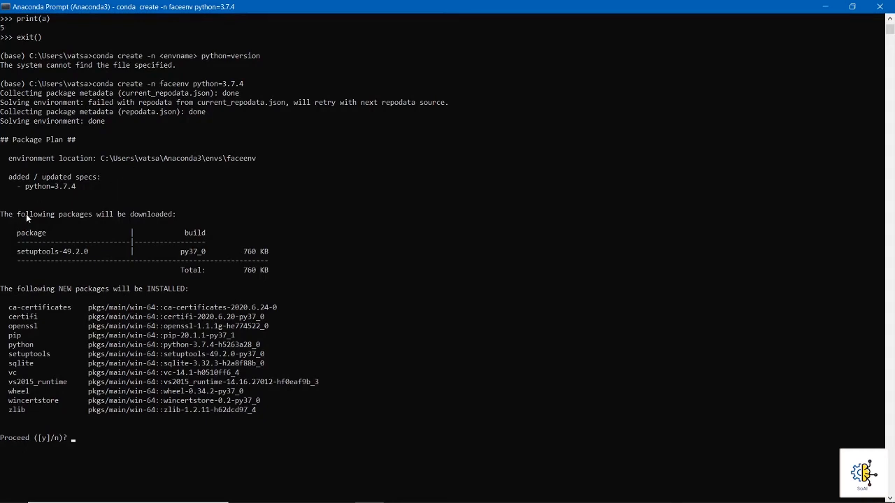
pyautogui.scroll(-1, 27, 218)
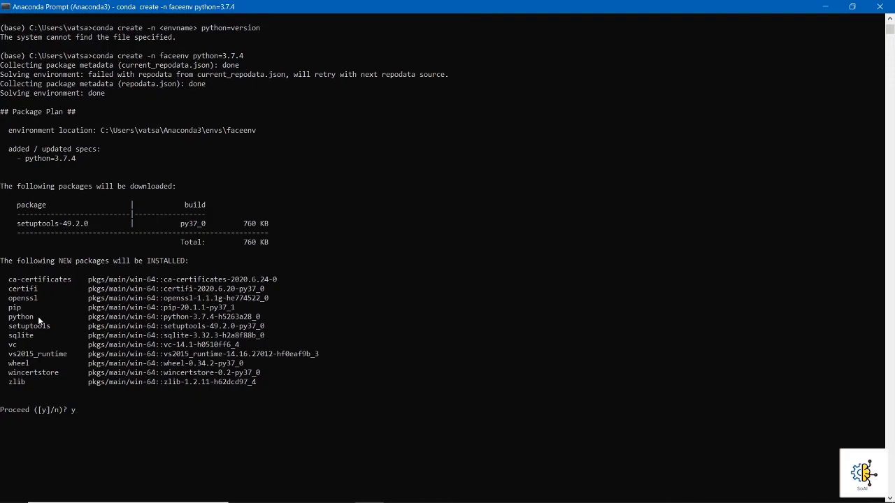
pyautogui.press('Return')
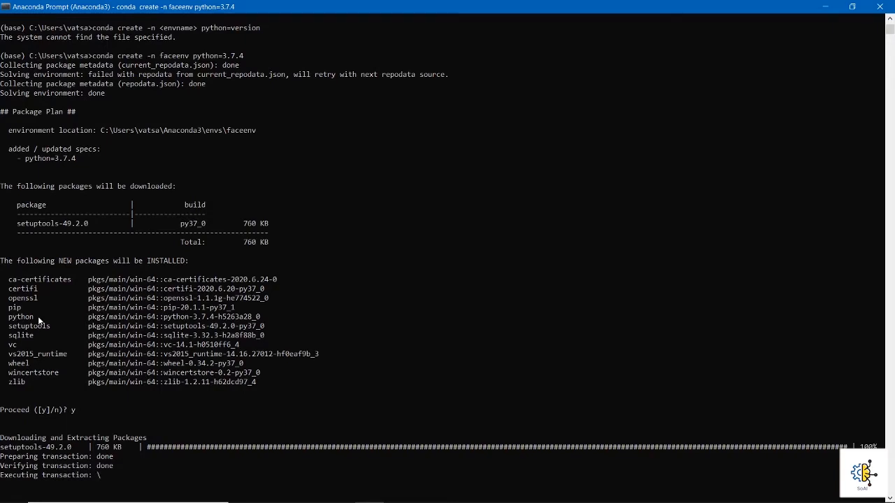
# - Highlight the (base) label in the command prompt line to point out the active environment
pyautogui.moveTo(399, 499)
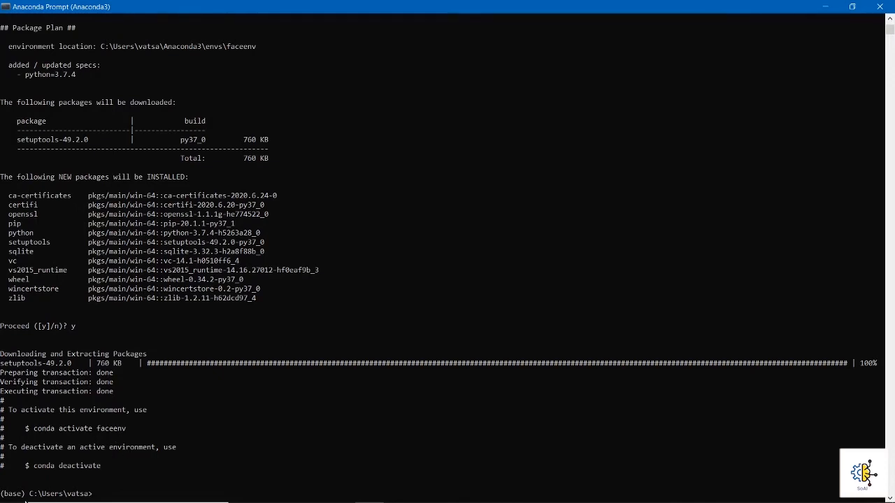
pyautogui.click(28, 495)
pyautogui.moveTo(28, 495); pyautogui.dragTo(2, 475)
pyautogui.scroll(-3, 150, 432)
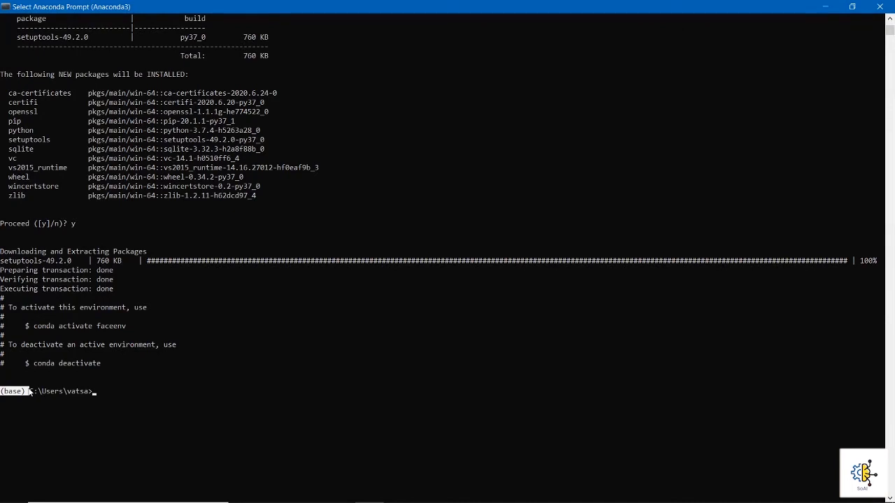
pyautogui.click(129, 381)
# - Switch to the new environment with conda activate faceenv and highlight its name in the prompt line
pyautogui.write('conda')
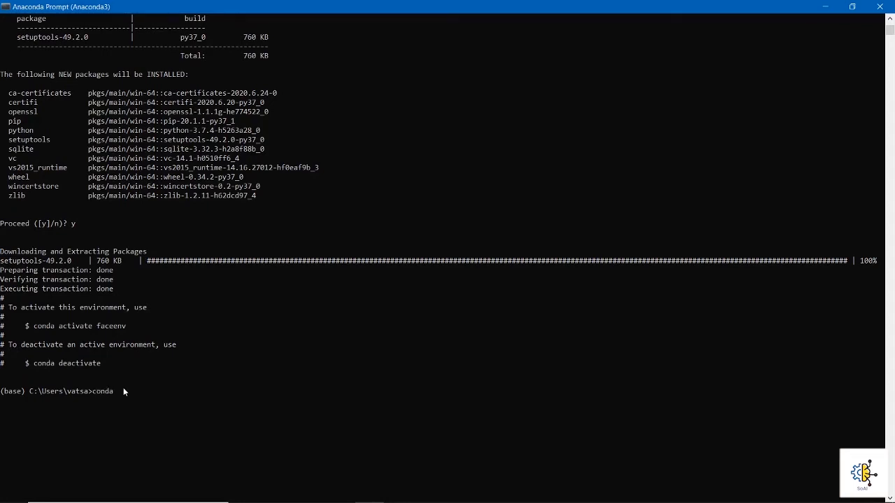
pyautogui.write('ct')
pyautogui.write('ivatw')
pyautogui.press('Left')
pyautogui.press('Left')
pyautogui.press('Left')
pyautogui.press('Left')
pyautogui.press('Left')
pyautogui.press('BackSpace')
pyautogui.write('te ')
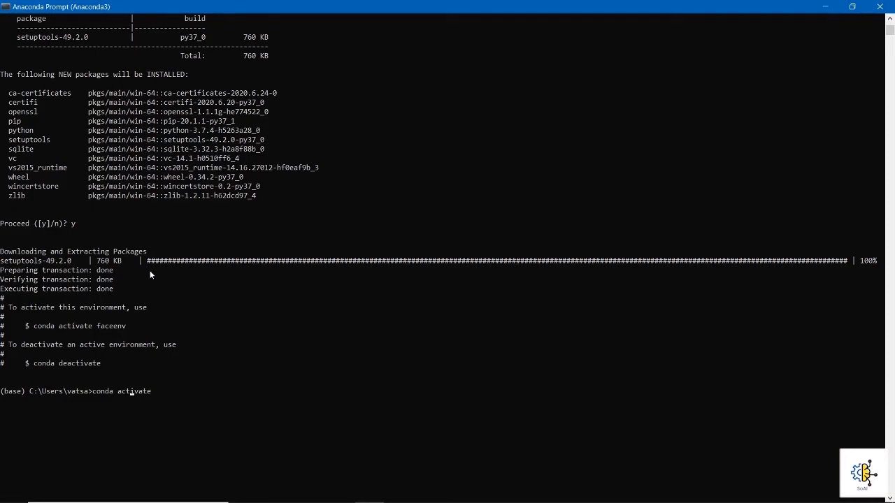
pyautogui.write('faceenv')
pyautogui.press('Return')
pyautogui.moveTo(38, 408); pyautogui.dragTo(5, 411)
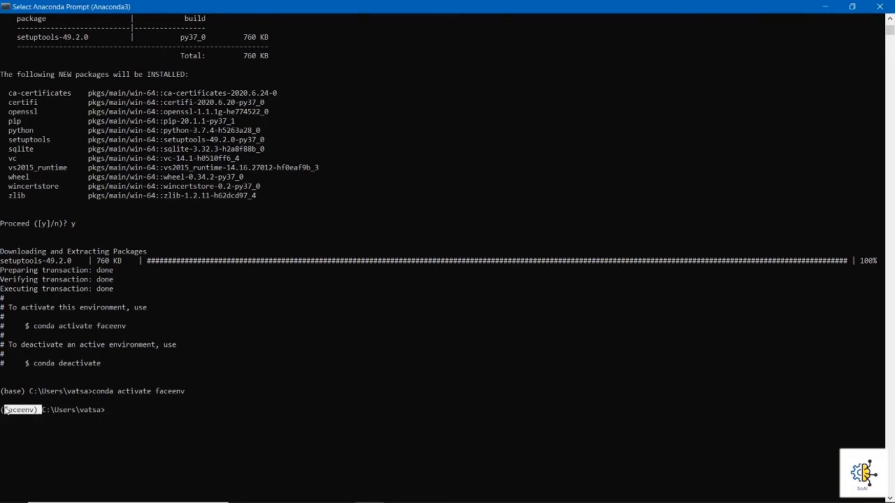
# - Start Python inside the faceenv environment, then leave the session with exit()
pyautogui.click(108, 409)
pyautogui.write('python')
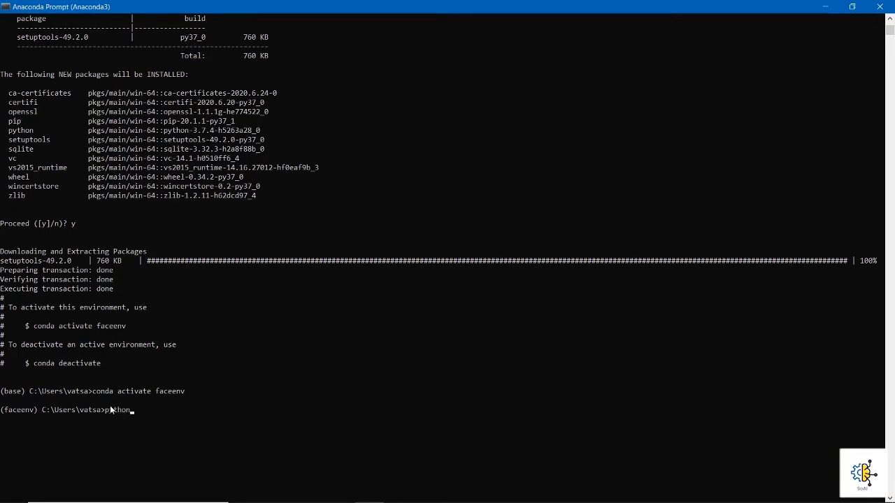
pyautogui.press('Return')
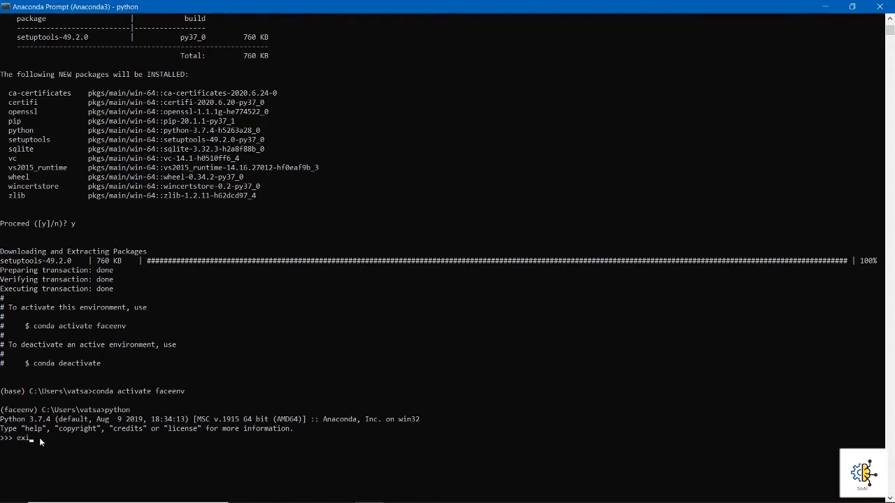
pyautogui.write('exit()')
pyautogui.press('Return')
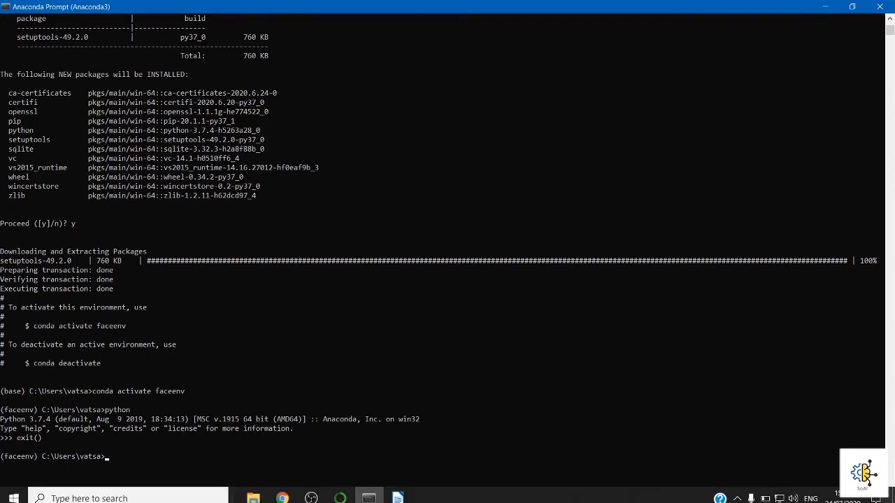
# - Switch to the cheatsheet and examine the package installation commands, including conda install <packagename> and conda install -c anaconda <packagename>
pyautogui.click(397, 492)
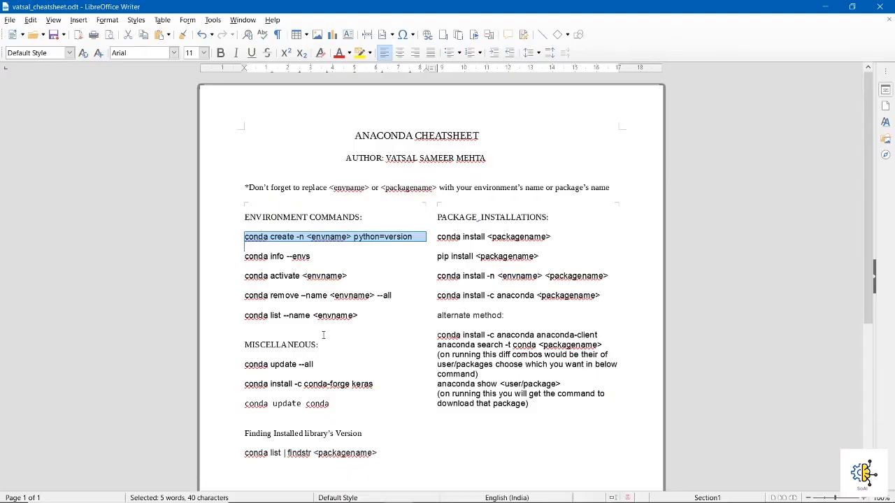
pyautogui.scroll(-2, 185, 247)
pyautogui.click(218, 243)
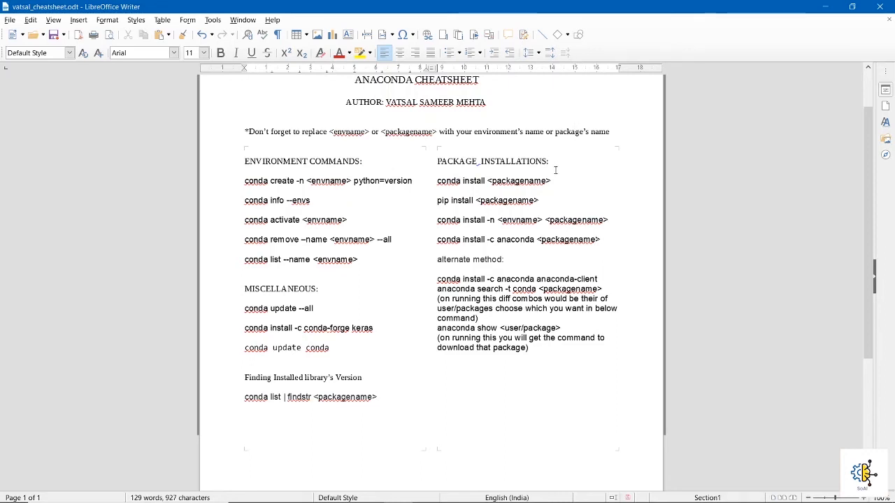
pyautogui.scroll(-1, 555, 171)
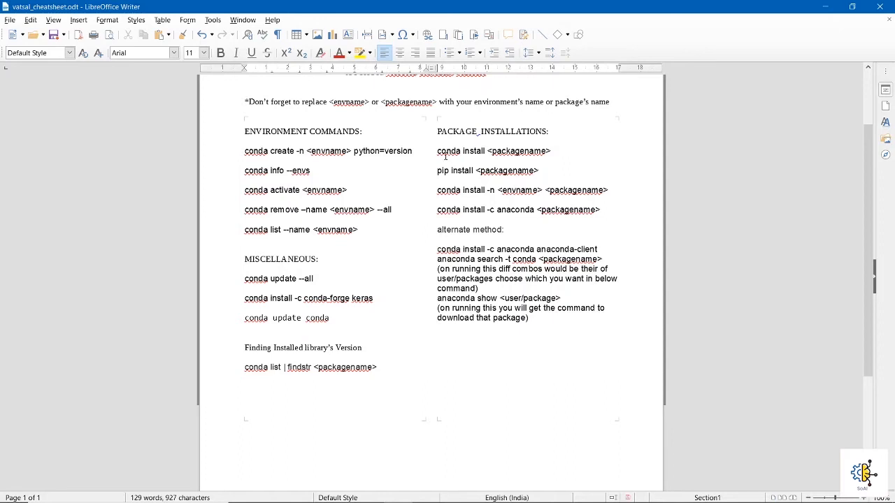
pyautogui.moveTo(437, 151); pyautogui.dragTo(554, 151)
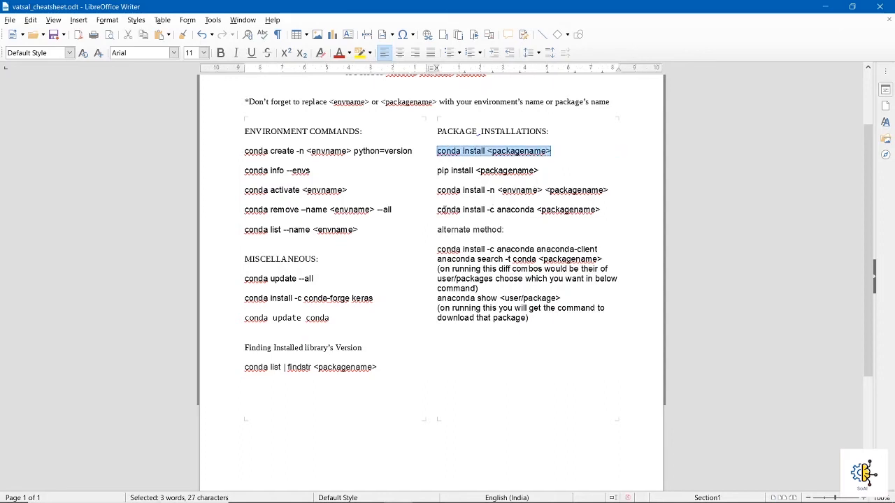
pyautogui.moveTo(437, 209); pyautogui.dragTo(584, 209)
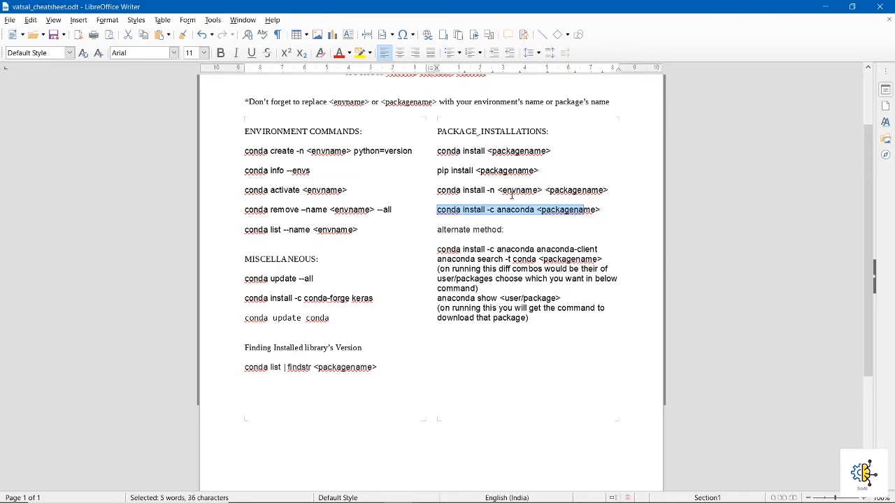
pyautogui.click(511, 196)
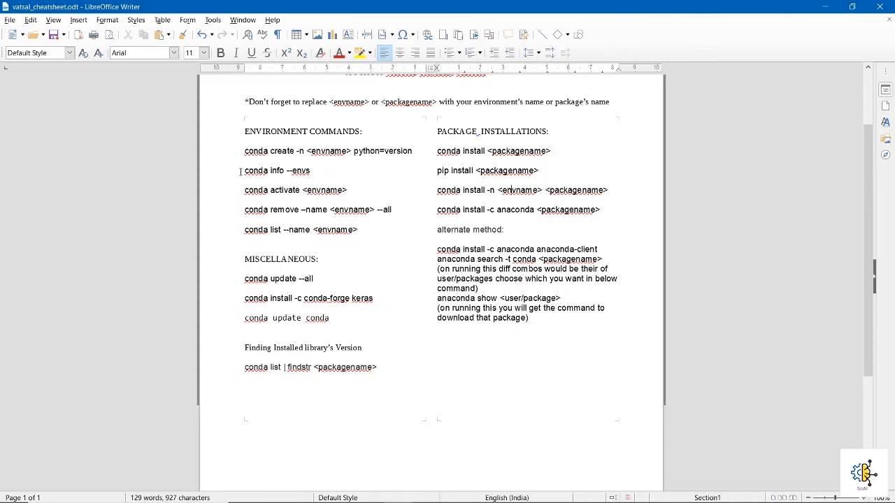
# - Copy "conda info --envs" from the cheatsheet and run it in the Anaconda Prompt to list the environments
pyautogui.moveTo(244, 170); pyautogui.dragTo(324, 170)
pyautogui.hotkey('ctrl', 'c')
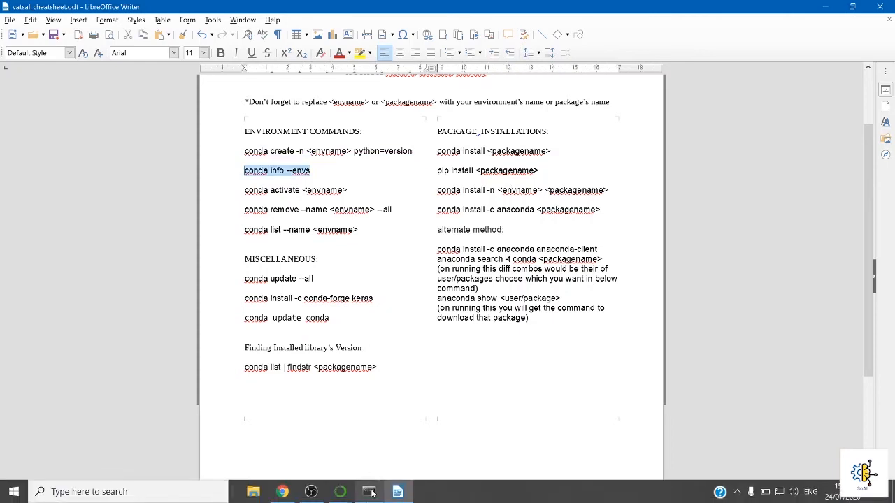
pyautogui.click(369, 497)
pyautogui.hotkey('ctrl', 'v')
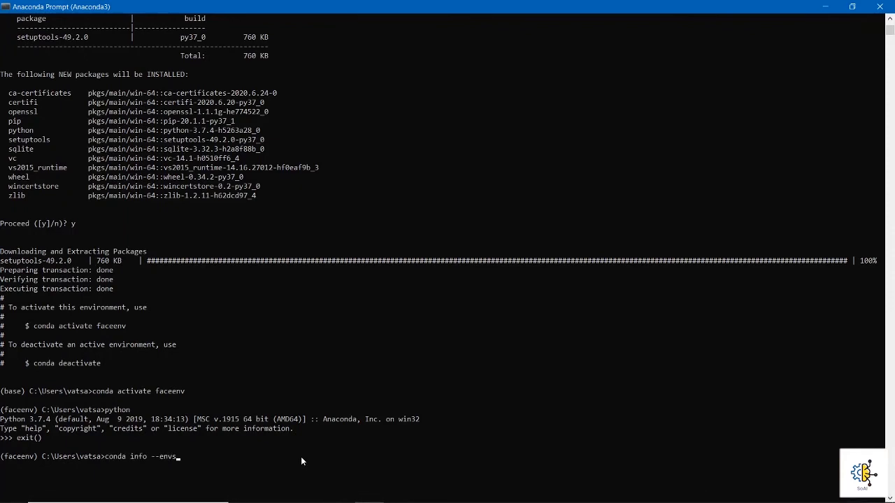
pyautogui.press('Return')
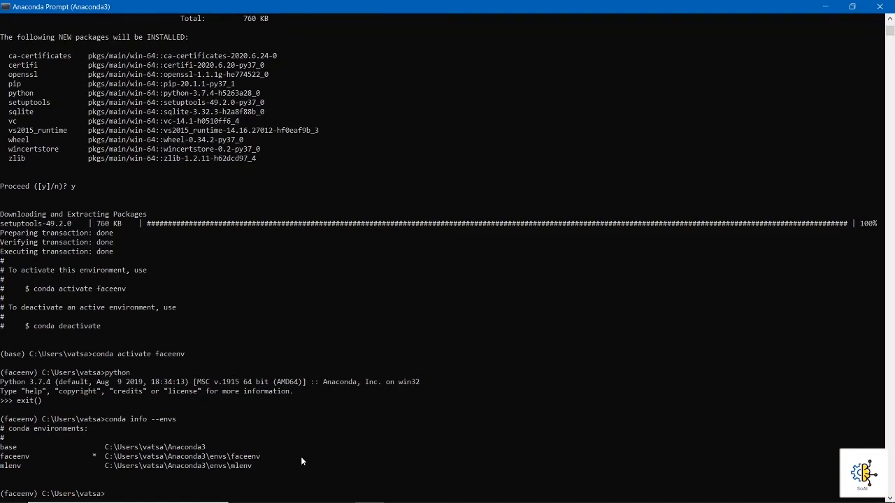
# - Copy "conda list | findstr <packagename>" from the cheatsheet and paste it into the Anaconda Prompt
pyautogui.moveTo(315, 500)
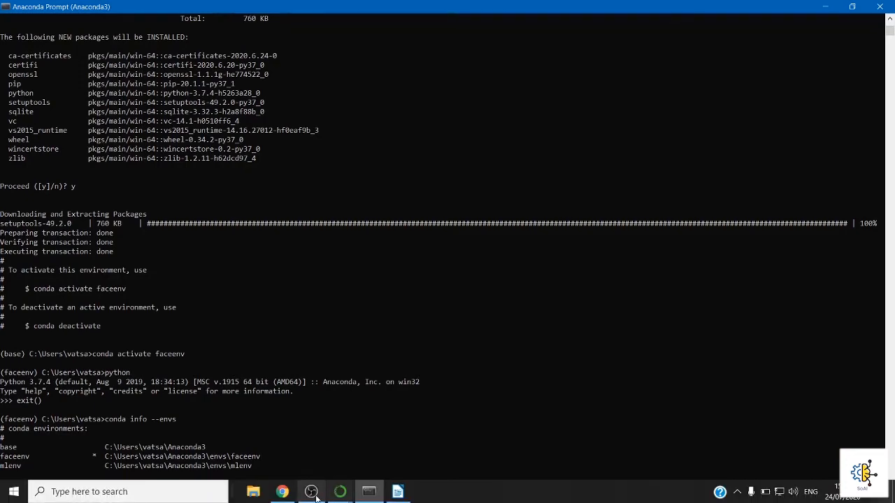
pyautogui.click(397, 491)
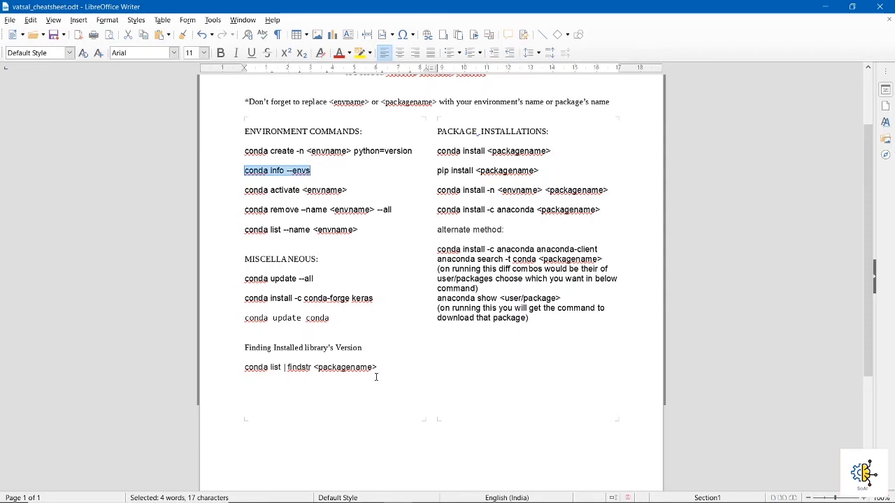
pyautogui.moveTo(377, 369); pyautogui.dragTo(242, 370)
pyautogui.hotkey('ctrl', 'c')
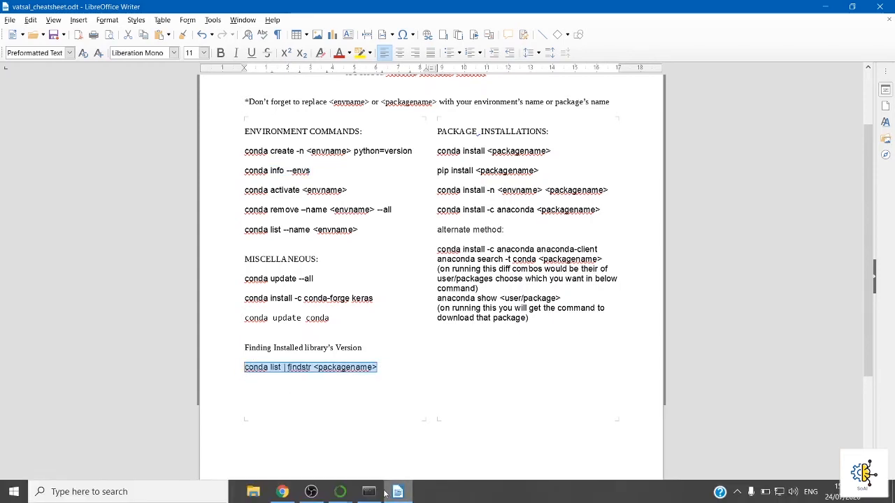
pyautogui.click(382, 493)
pyautogui.hotkey('ctrl', 'v')
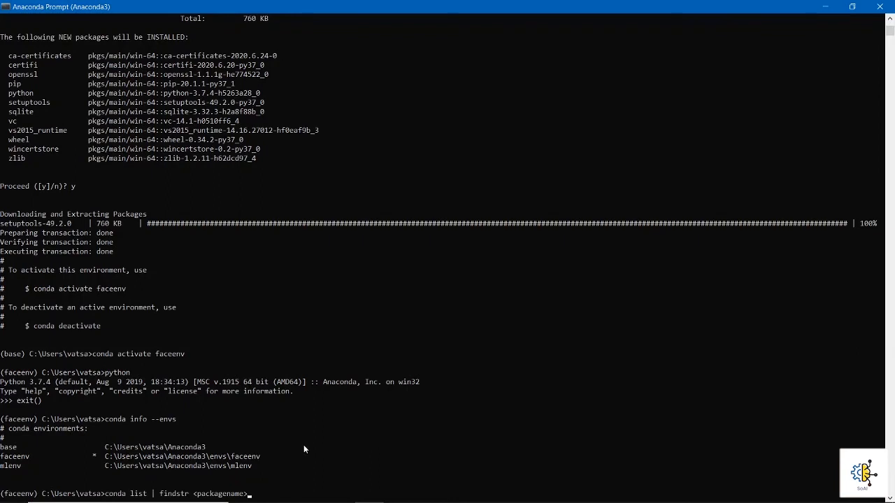
# - Replace the <packagename> placeholder with numpy and run conda list | findstr numpy
pyautogui.press('BackSpace')
pyautogui.press('BackSpace')
pyautogui.press('BackSpace')
pyautogui.press('BackSpace')
pyautogui.press('BackSpace')
pyautogui.press('BackSpace')
pyautogui.press('BackSpace')
pyautogui.press('BackSpace')
pyautogui.press('BackSpace')
pyautogui.press('BackSpace')
pyautogui.press('BackSpace')
pyautogui.press('BackSpace')
pyautogui.press('BackSpace')
pyautogui.write('numpy')
pyautogui.press('Return')
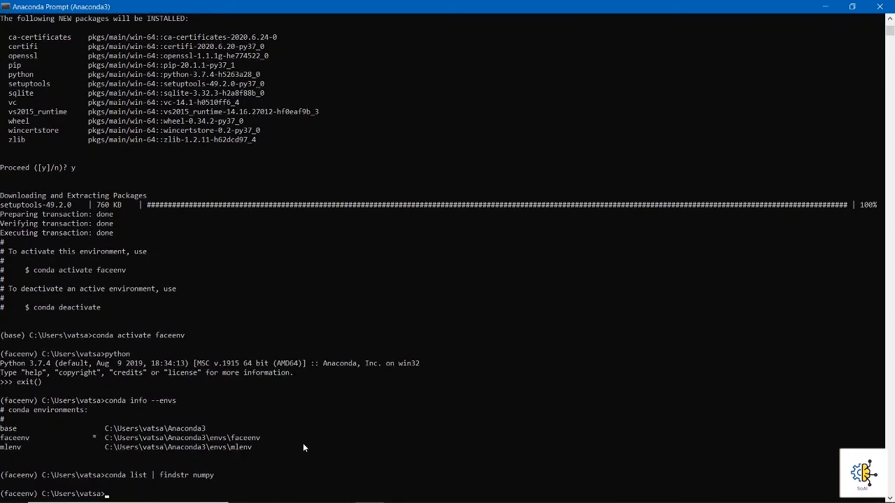
# - Recall the numpy lookup, remove the spaces around the pipe and run conda list|findstr numpy
pyautogui.press('Up')
pyautogui.press('Left')
pyautogui.press('Left')
pyautogui.press('Left')
pyautogui.press('Left')
pyautogui.press('Left')
pyautogui.press('Left')
pyautogui.press('Left')
pyautogui.press('Left')
pyautogui.press('Left')
pyautogui.press('Left')
pyautogui.press('Left')
pyautogui.press('Left')
pyautogui.press('Left')
pyautogui.press('BackSpace')
pyautogui.press('BackSpace')
pyautogui.press('Return')
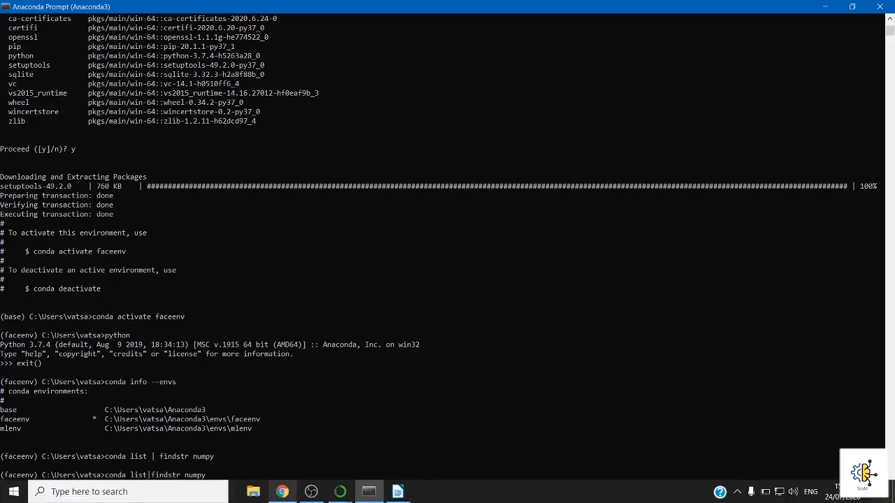
# - Check the cheatsheet document again, then switch to the OBS window
pyautogui.moveTo(328, 496)
pyautogui.click(358, 498)
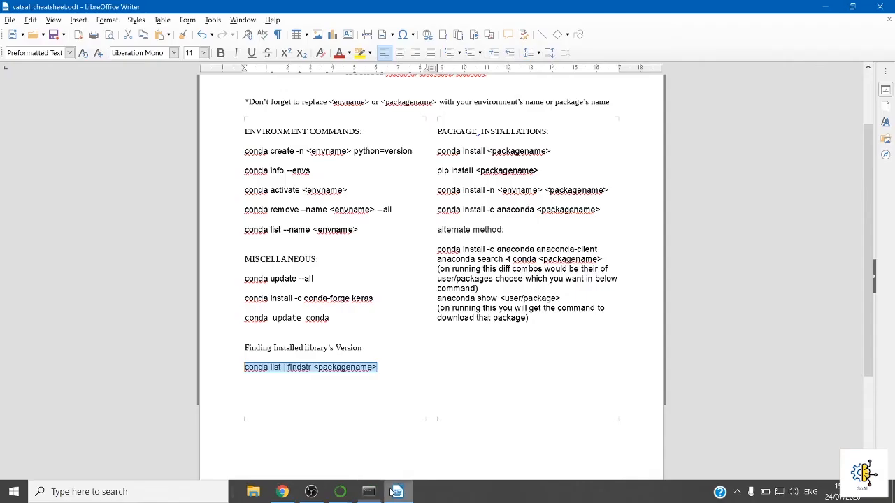
pyautogui.click(311, 492)
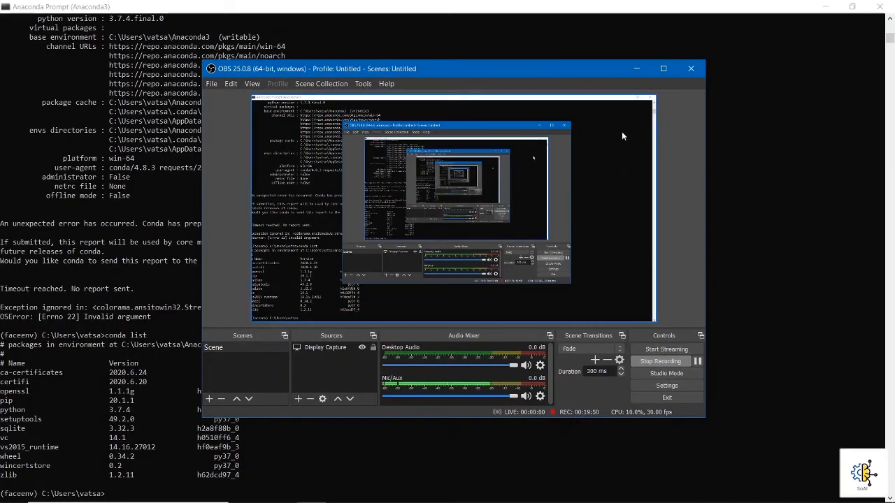
# - Minimize the OBS window and review the conda list output in the Anaconda Prompt
pyautogui.click(636, 70)
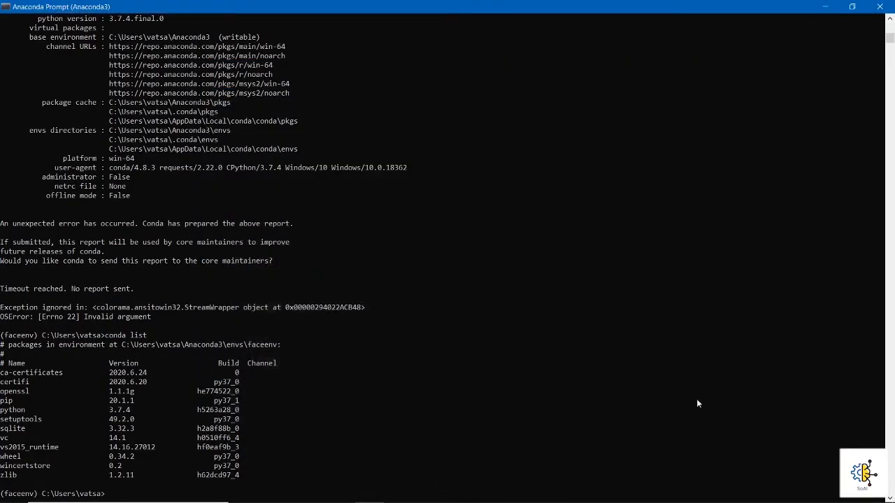
pyautogui.scroll(5, 367, 296)
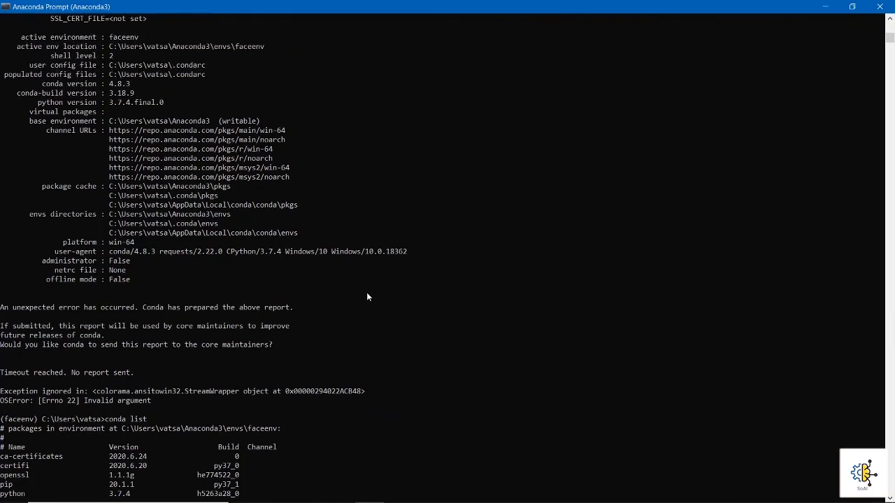
pyautogui.scroll(-8, 368, 297)
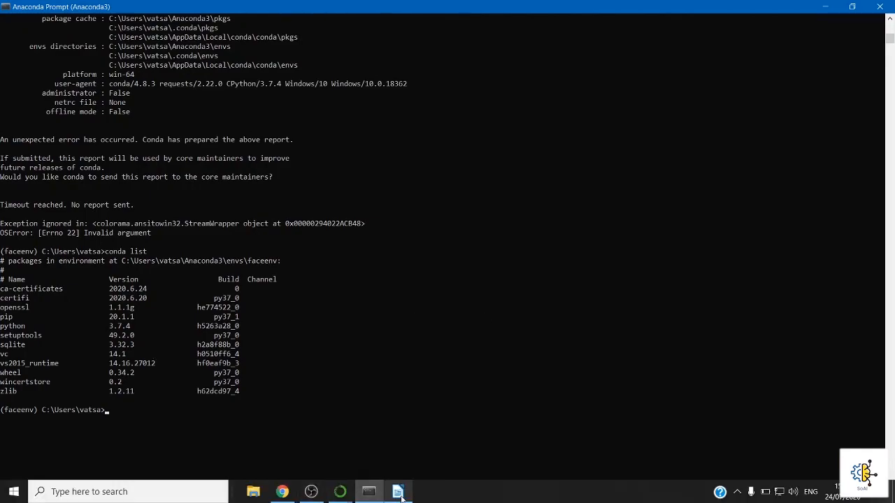
# - Switch to the cheatsheet in LibreOffice Writer and highlight the "conda install -c conda-forge keras" command under MISCELLANEOUS
pyautogui.click(398, 493)
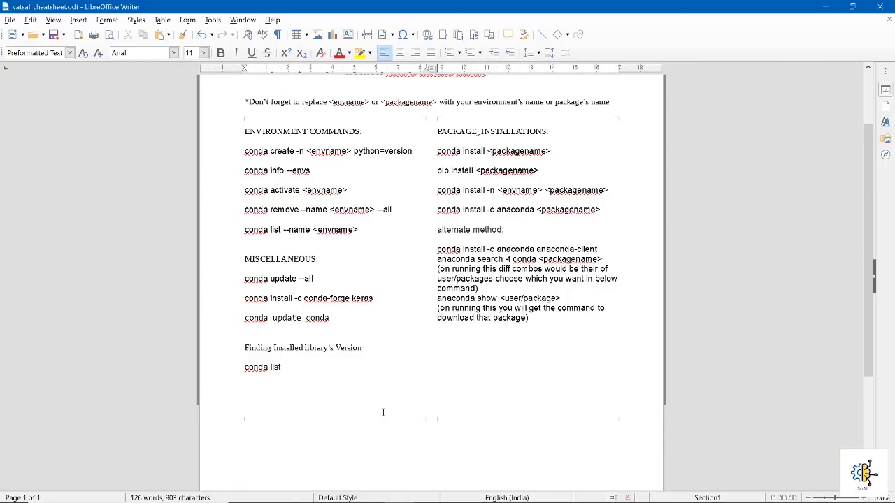
pyautogui.scroll(2, 383, 412)
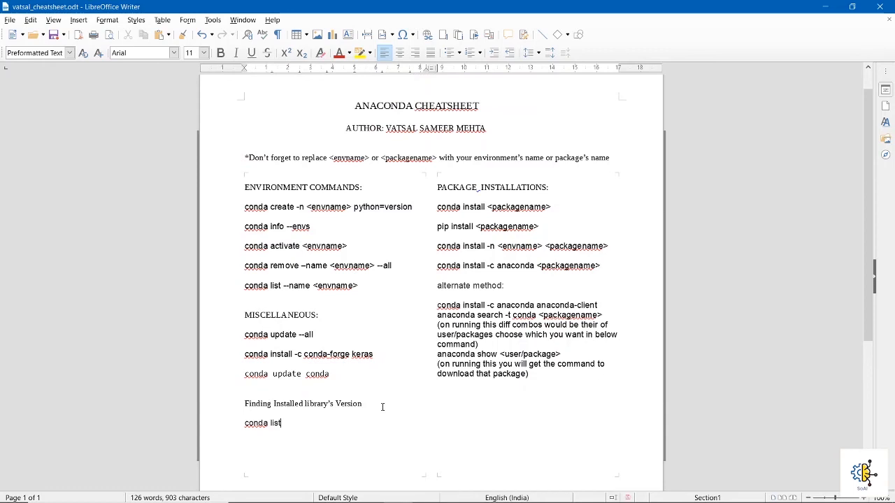
pyautogui.moveTo(403, 360); pyautogui.dragTo(302, 365)
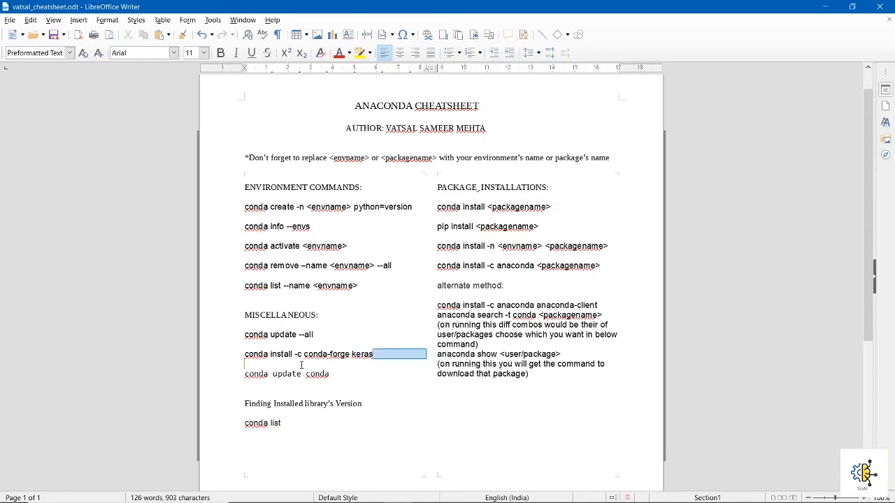
pyautogui.moveTo(236, 359); pyautogui.dragTo(234, 356)
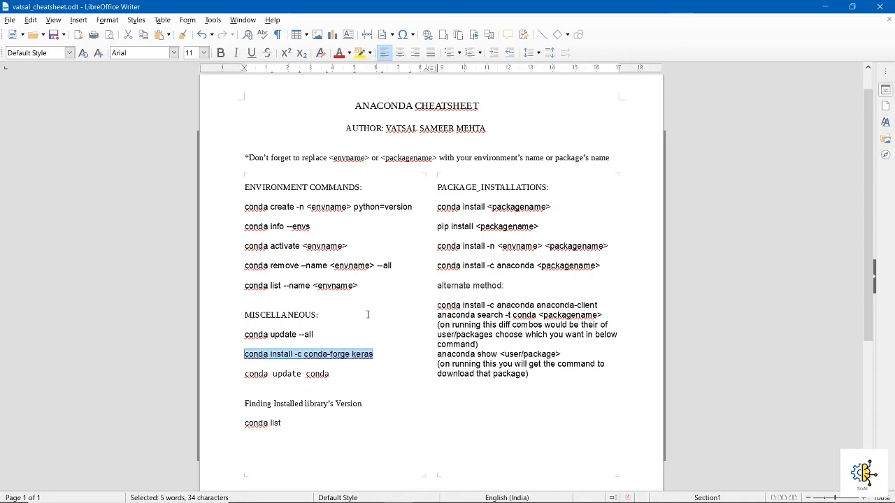
# - Copy "conda update --all" from the cheatsheet, run it in the Anaconda Prompt and decline the proposed update with n
pyautogui.moveTo(319, 333); pyautogui.dragTo(237, 333)
pyautogui.hotkey('ctrl', 'c')
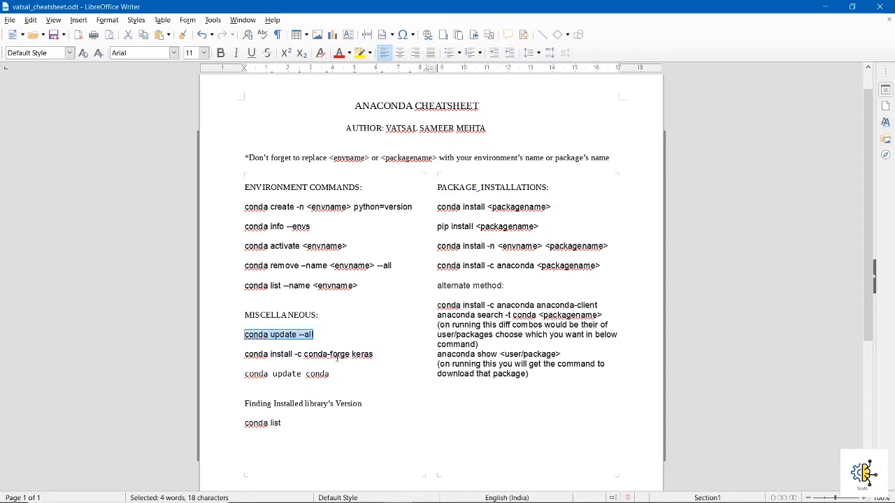
pyautogui.click(369, 491)
pyautogui.hotkey('ctrl', 'v')
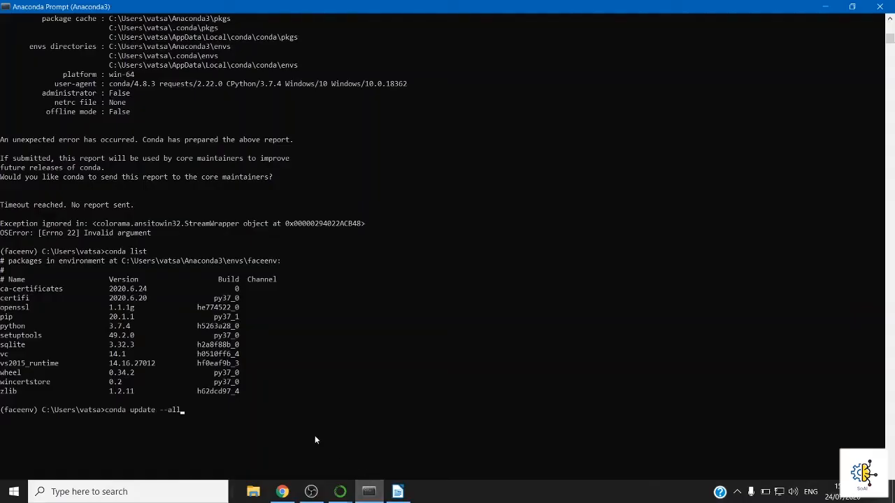
pyautogui.press('Return')
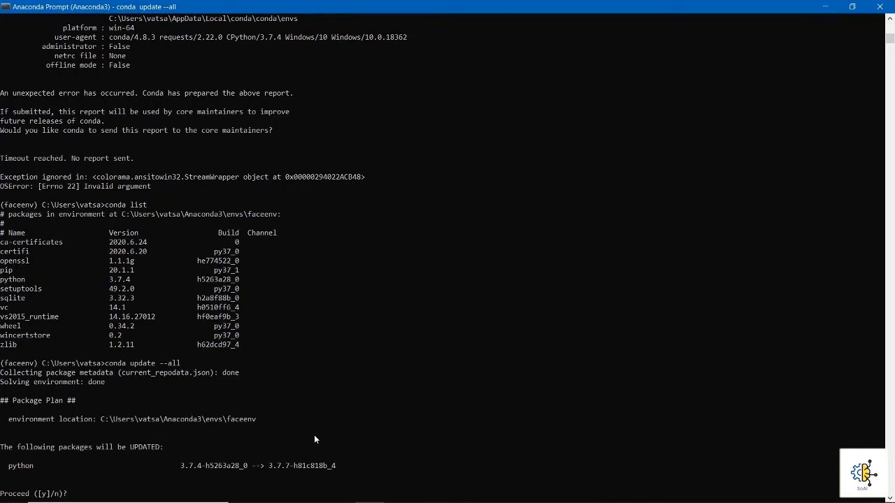
pyautogui.write('n')
pyautogui.press('Return')
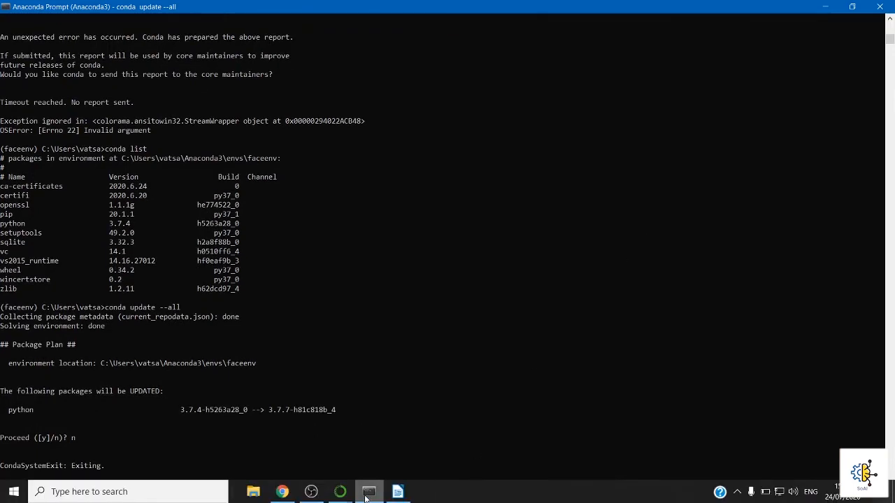
# - Copy "conda update conda" from the cheatsheet in LibreOffice Writer and run it in the Anaconda Prompt
pyautogui.click(397, 492)
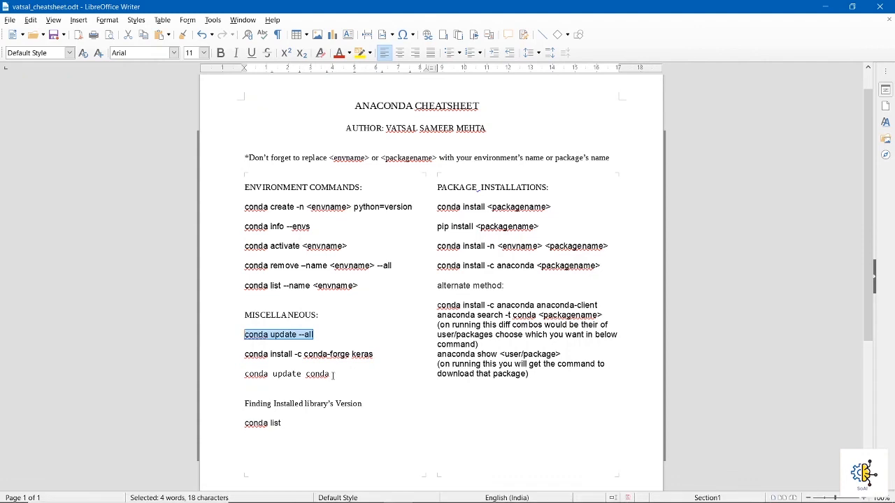
pyautogui.moveTo(331, 374); pyautogui.dragTo(242, 371)
pyautogui.hotkey('ctrl', 'c')
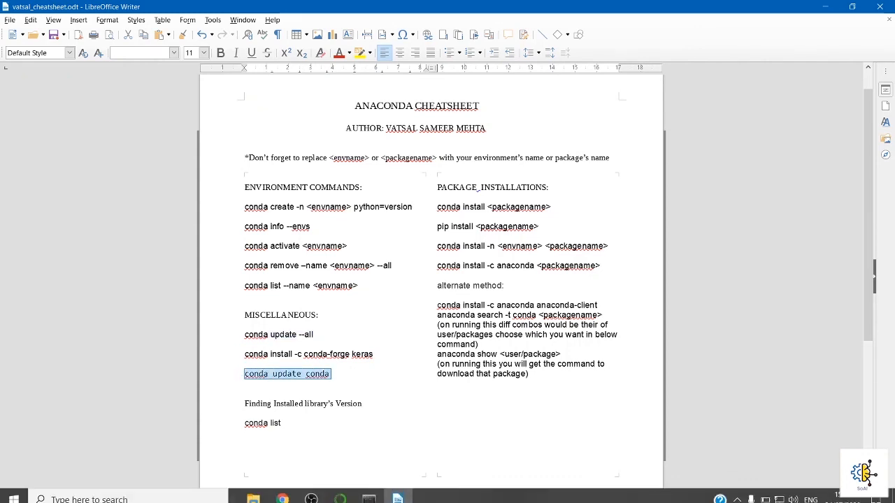
pyautogui.click(369, 491)
pyautogui.hotkey('ctrl', 'v')
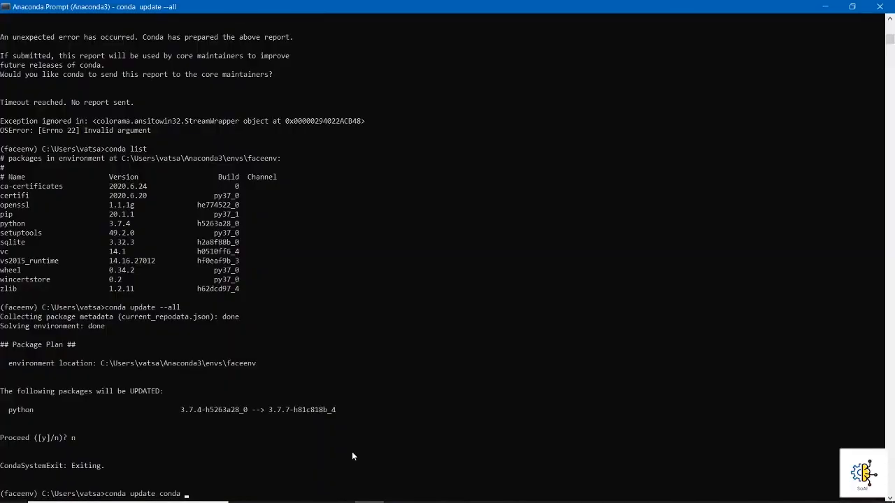
pyautogui.press('Return')
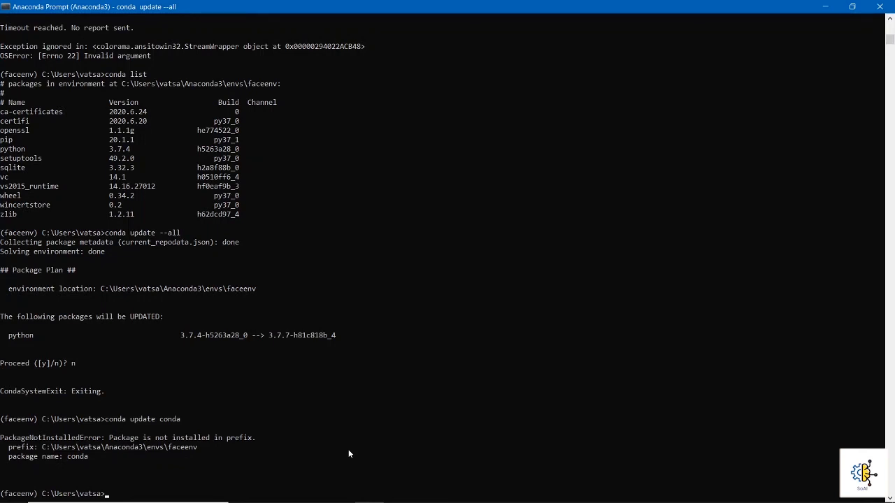
# - Return to the cheatsheet in LibreOffice Writer and highlight the "Finding Installed library's Version" heading
pyautogui.click(397, 491)
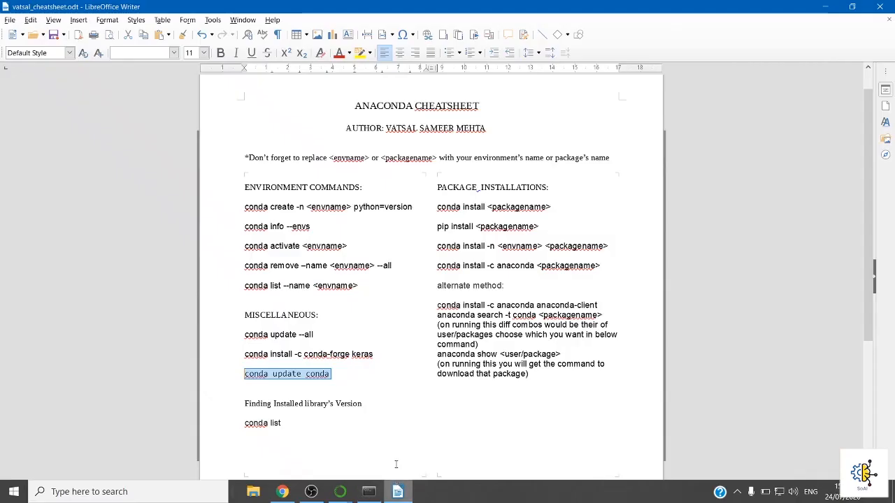
pyautogui.click(401, 402)
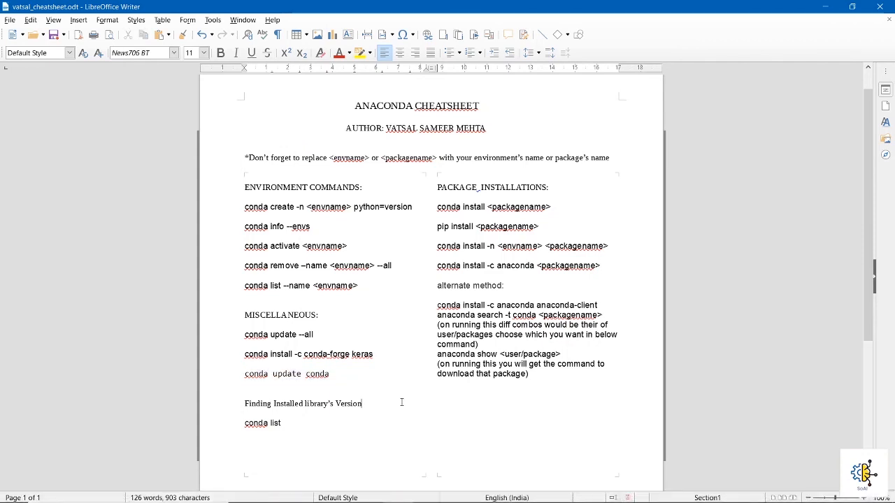
pyautogui.scroll(-1, 350, 391)
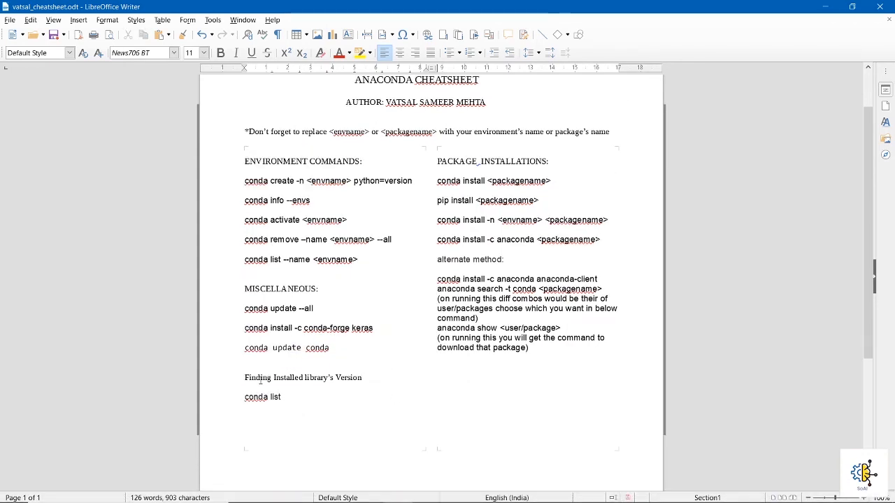
pyautogui.moveTo(248, 379); pyautogui.dragTo(368, 387)
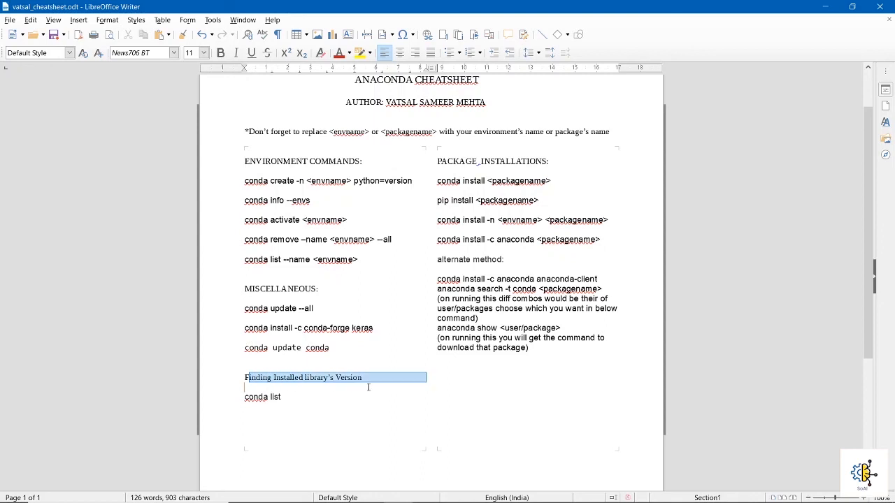
pyautogui.click(368, 387)
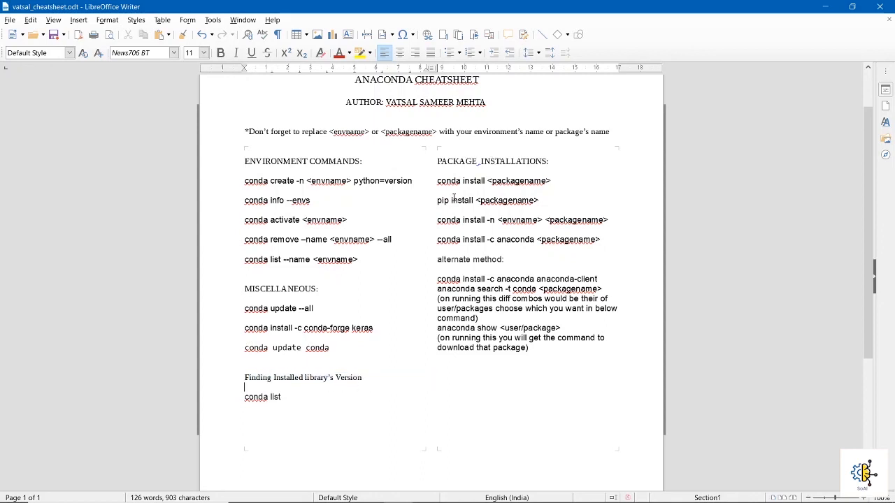
# - Review the commands under PACKAGE INSTALLATIONS in the cheatsheet and highlight "pip install <packagename>"
pyautogui.moveTo(441, 181); pyautogui.dragTo(546, 246)
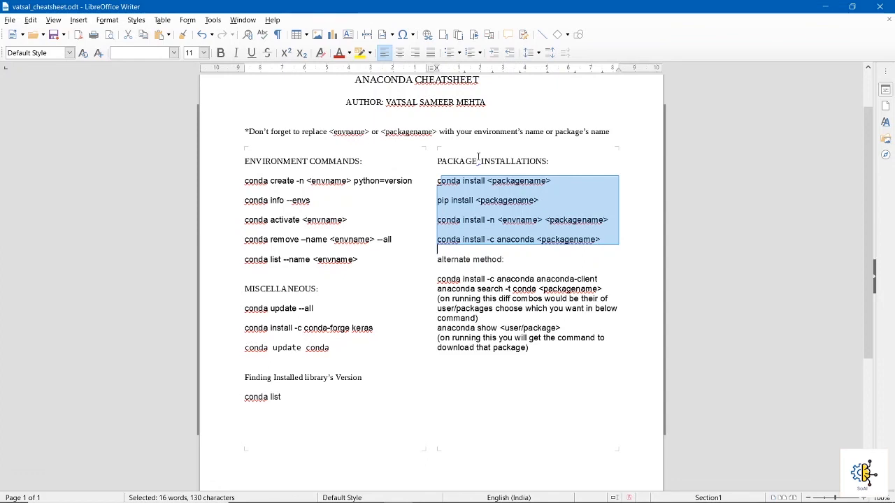
pyautogui.click(531, 221)
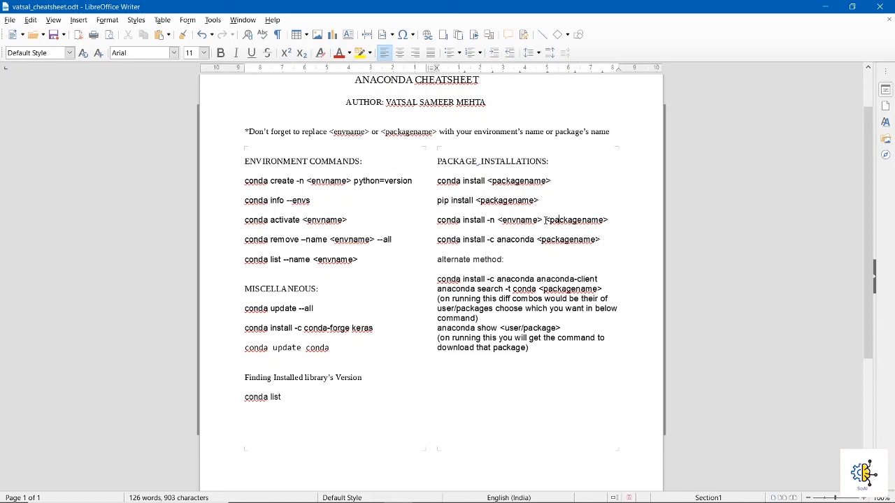
pyautogui.scroll(-2, 586, 213)
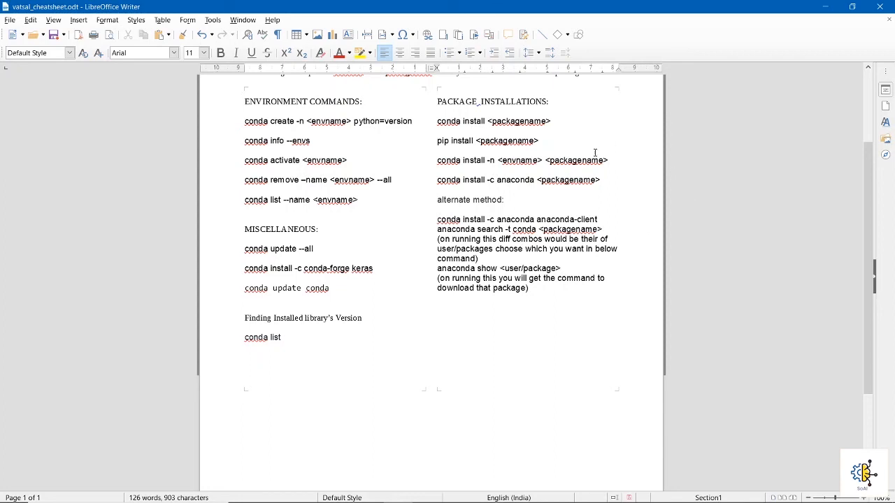
pyautogui.moveTo(543, 141); pyautogui.dragTo(438, 154)
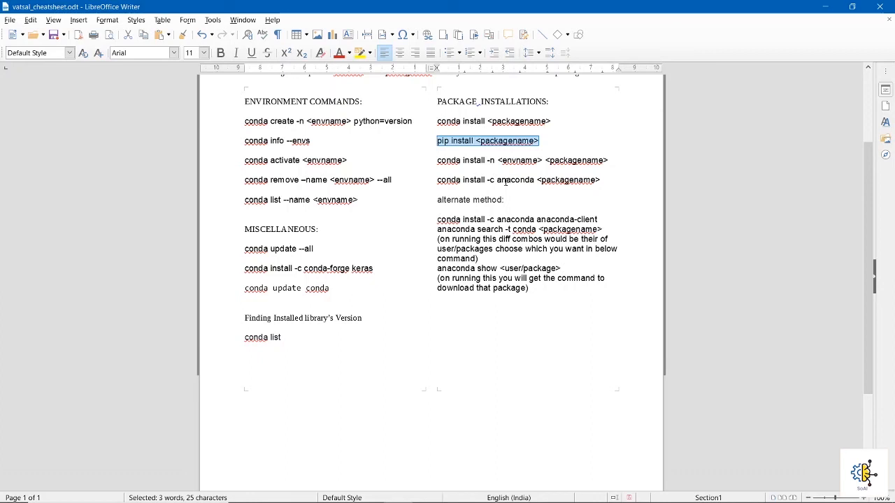
pyautogui.scroll(1, 523, 169)
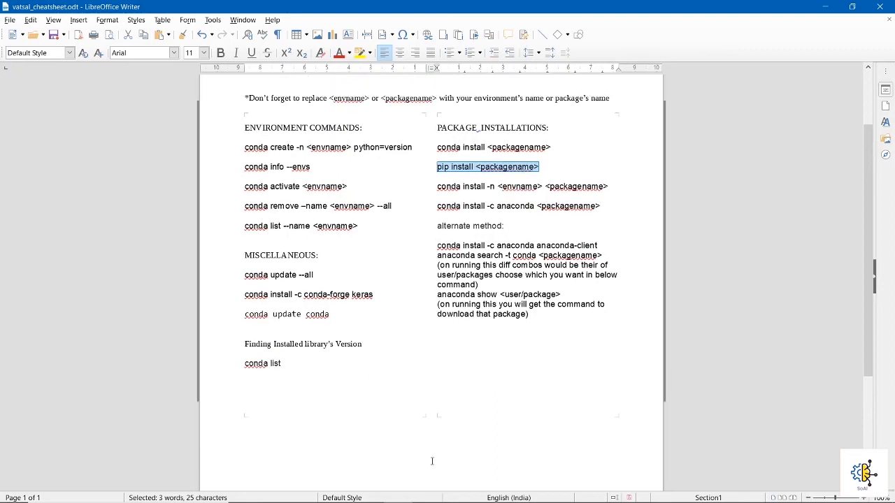